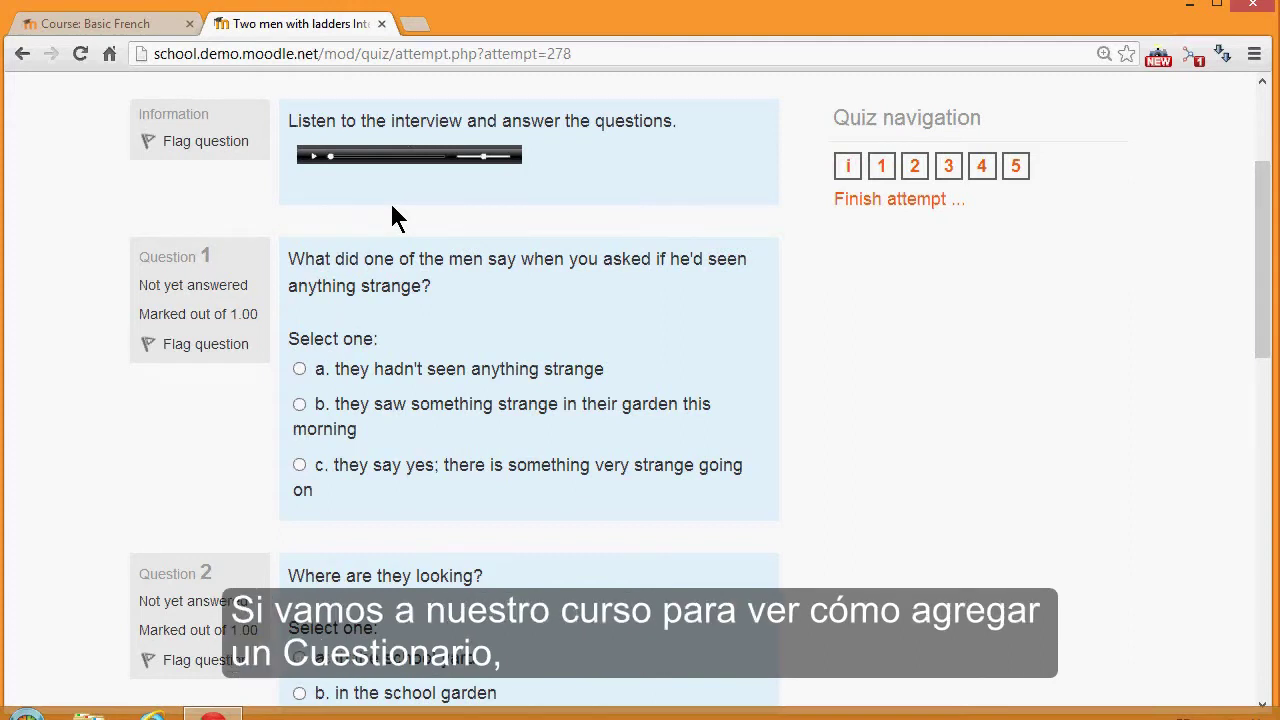
Switch to the Basic French course page and turn editing on
left_click(148, 24)
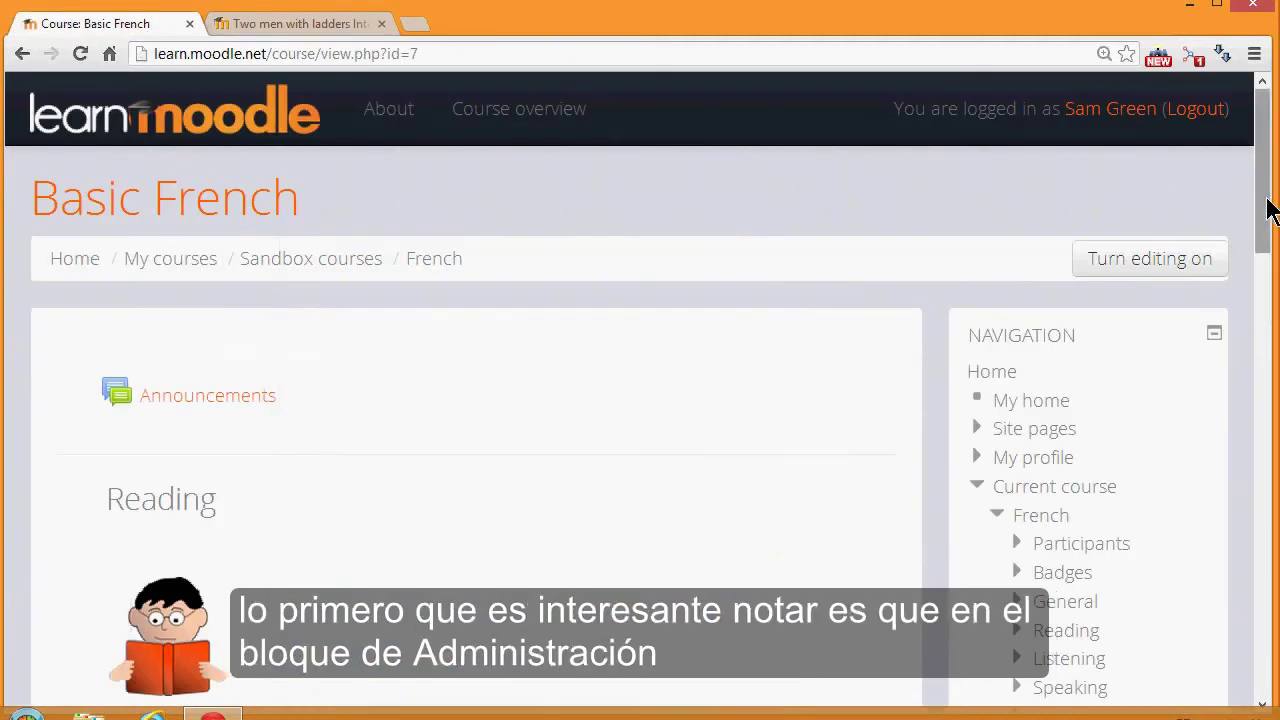
left_click_drag(1266, 210, 1260, 349)
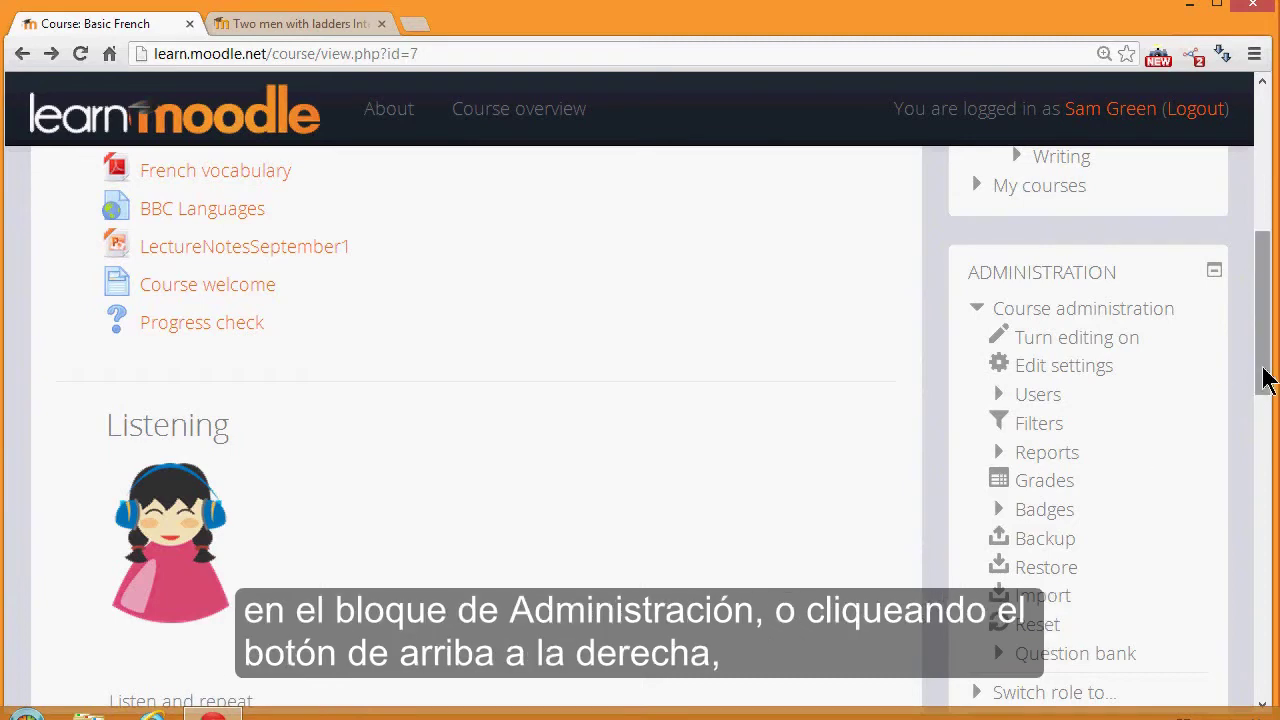
left_click_drag(1266, 377, 1249, 240)
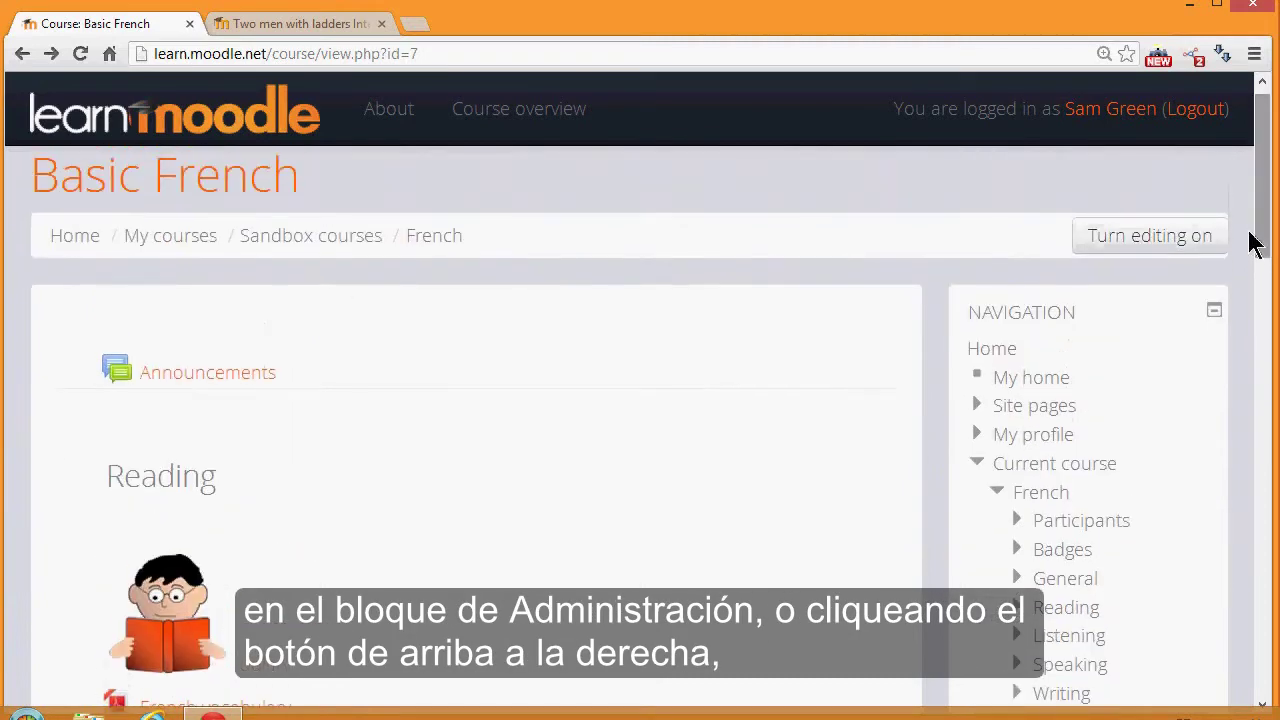
left_click(1154, 240)
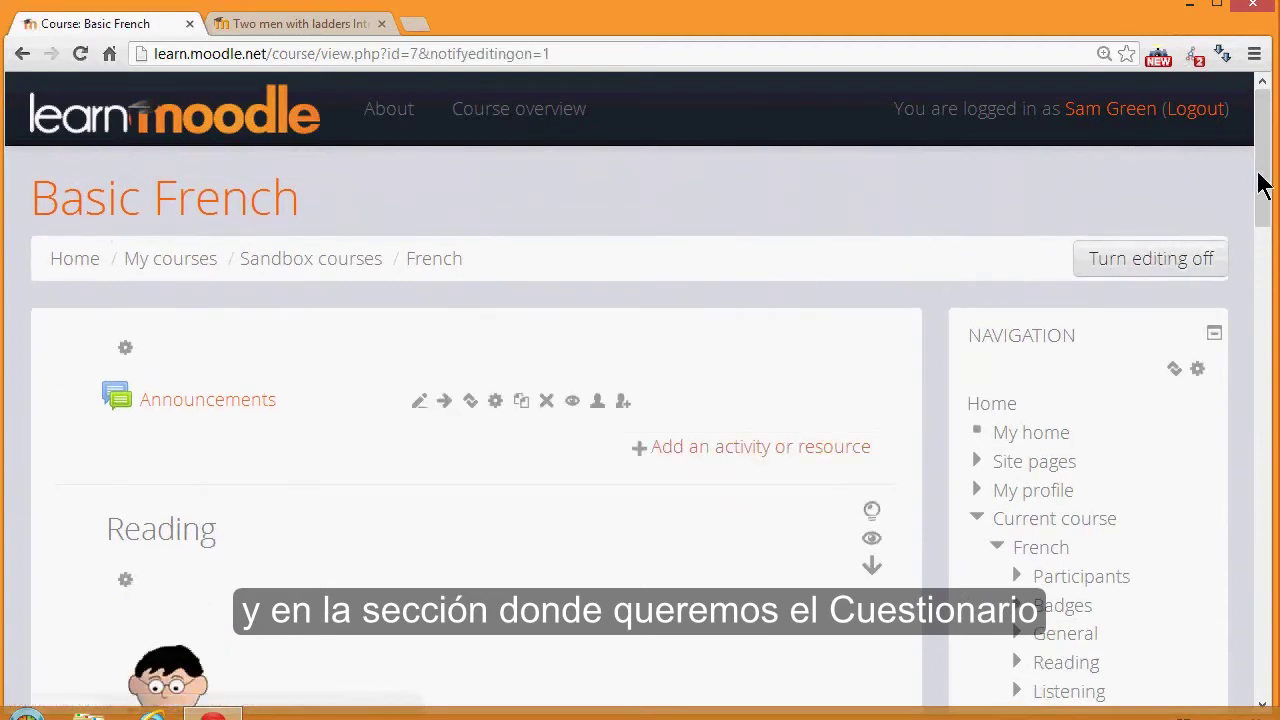
Add a new Quiz activity to the Reading section of the course
left_click_drag(1260, 186, 1260, 298)
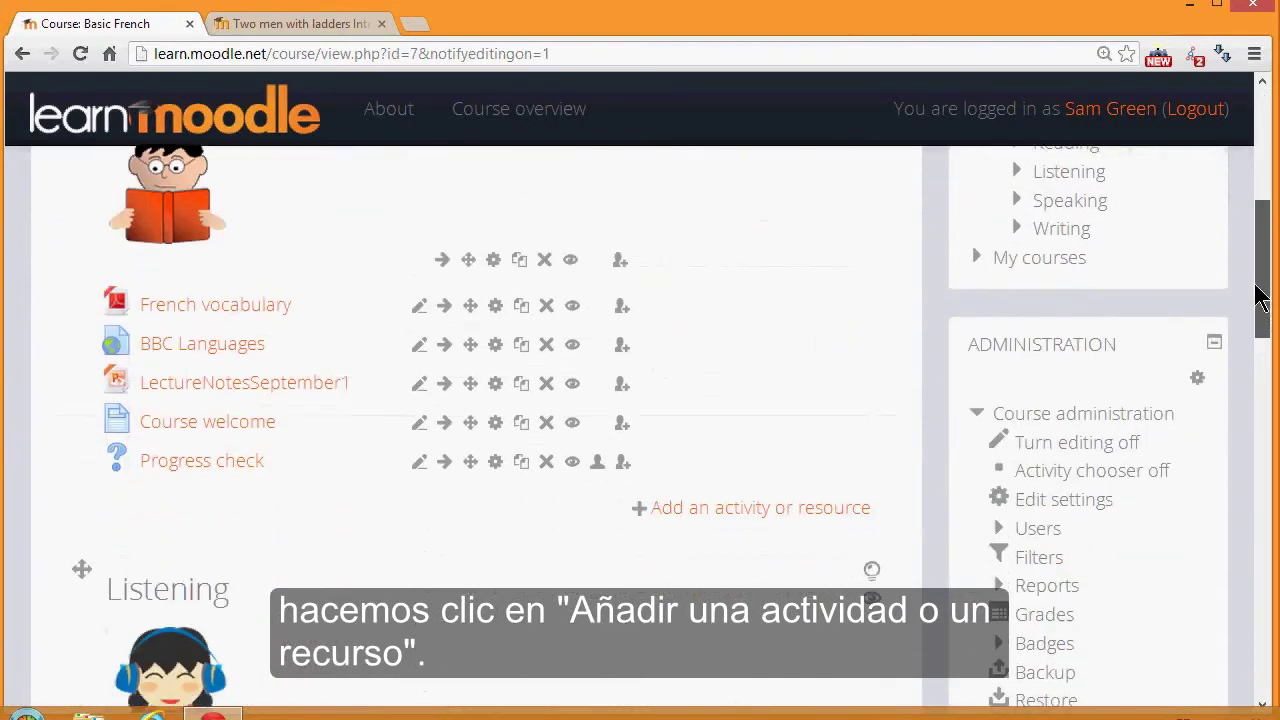
left_click(697, 512)
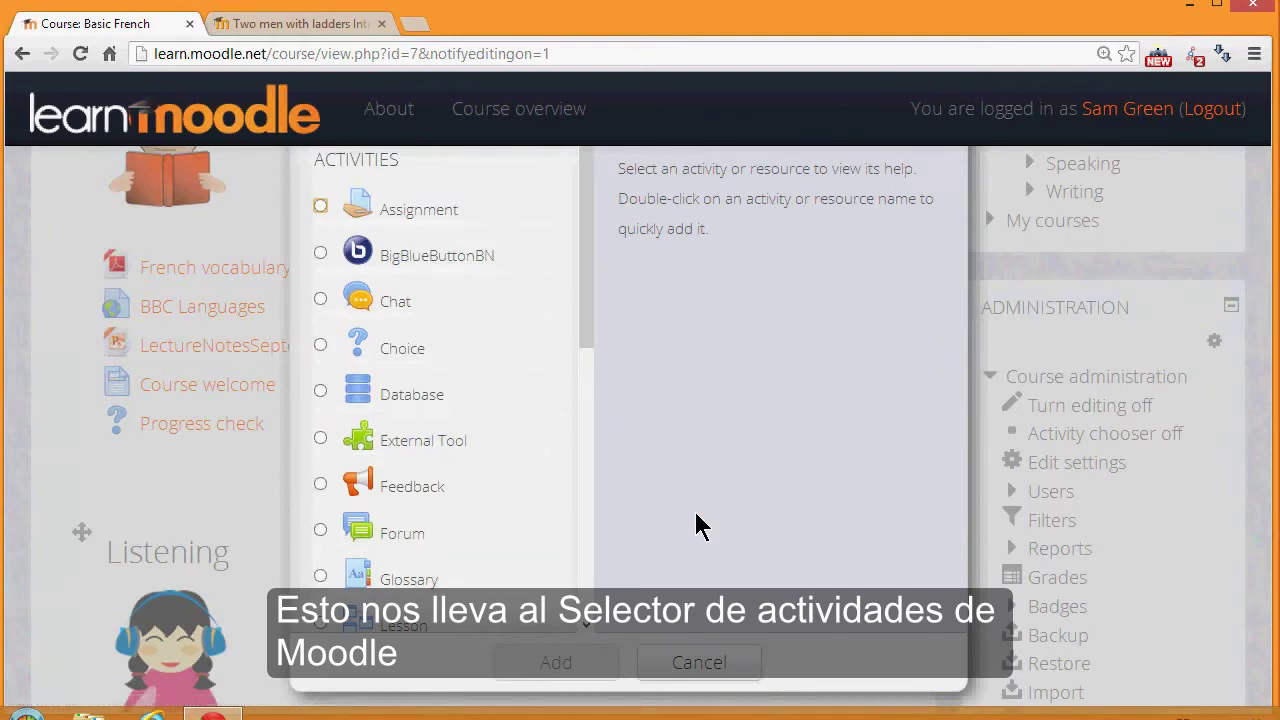
left_click_drag(589, 314, 580, 409)
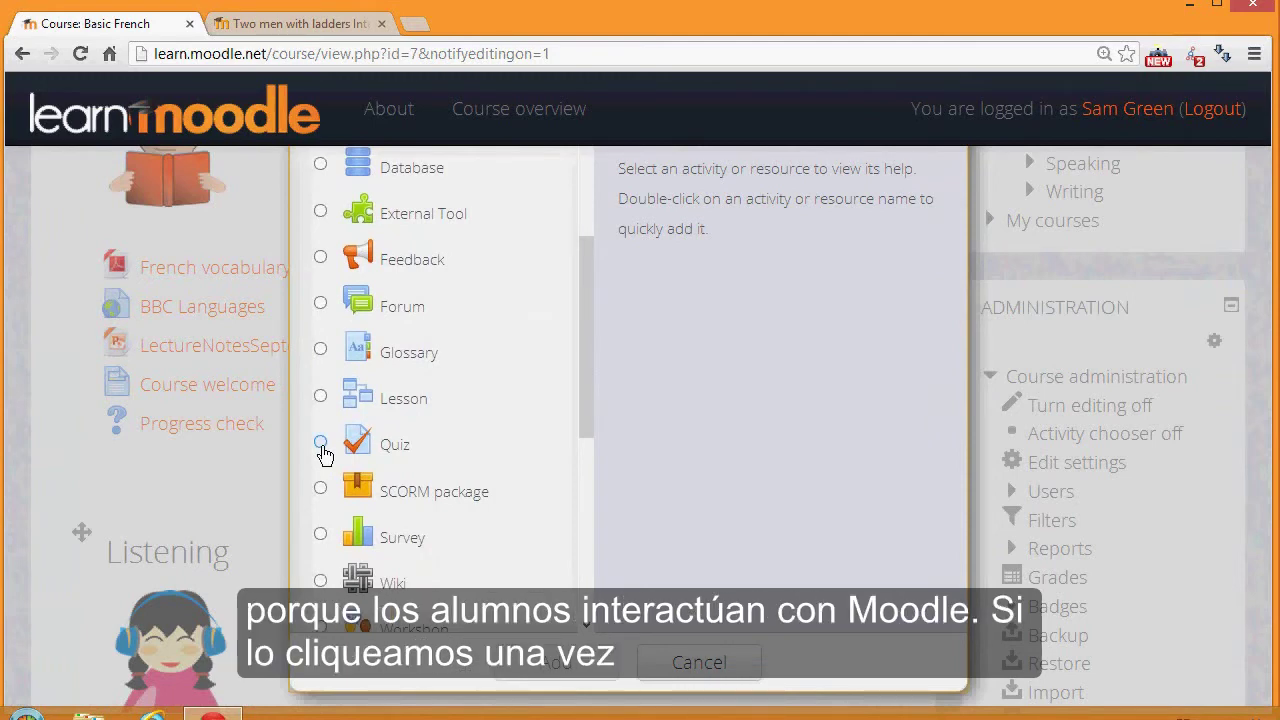
left_click(321, 445)
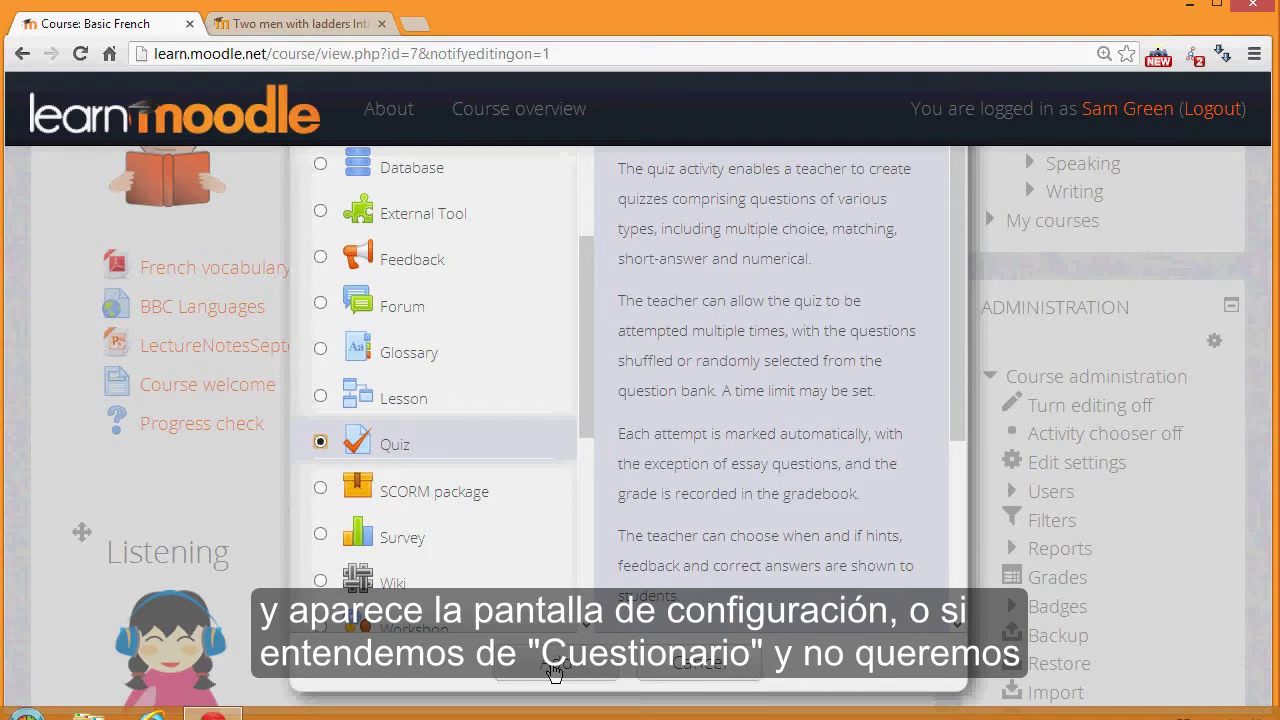
left_click(555, 666)
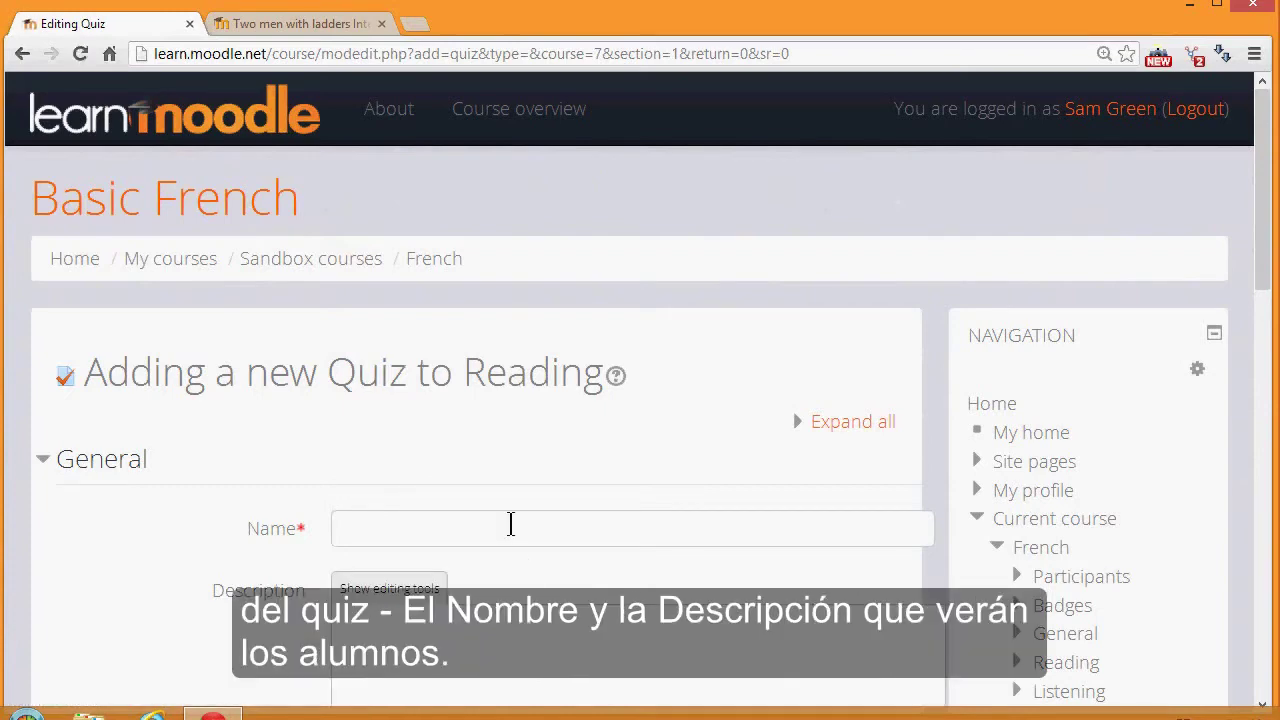
Name the quiz "Orientation Quiz" and describe it as "A quiz to find out prior knowledge about French and French speaking countries."
left_click(510, 524)
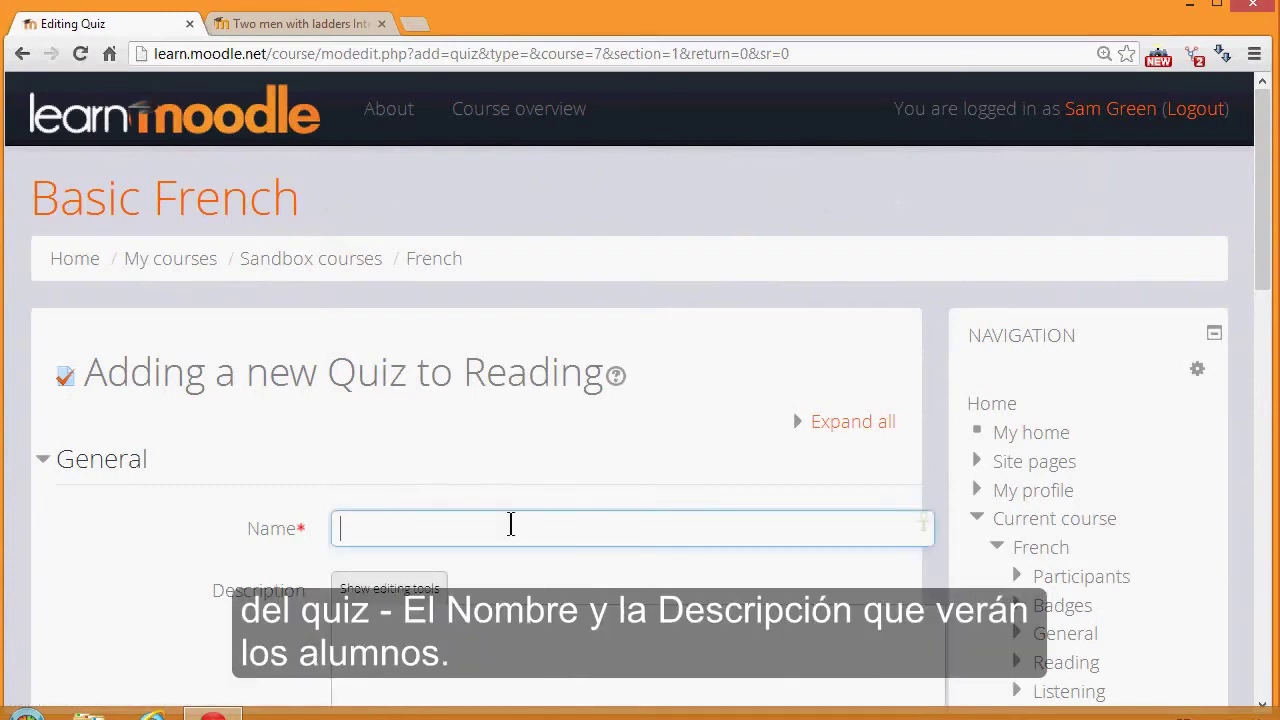
type("Orientation Quiz")
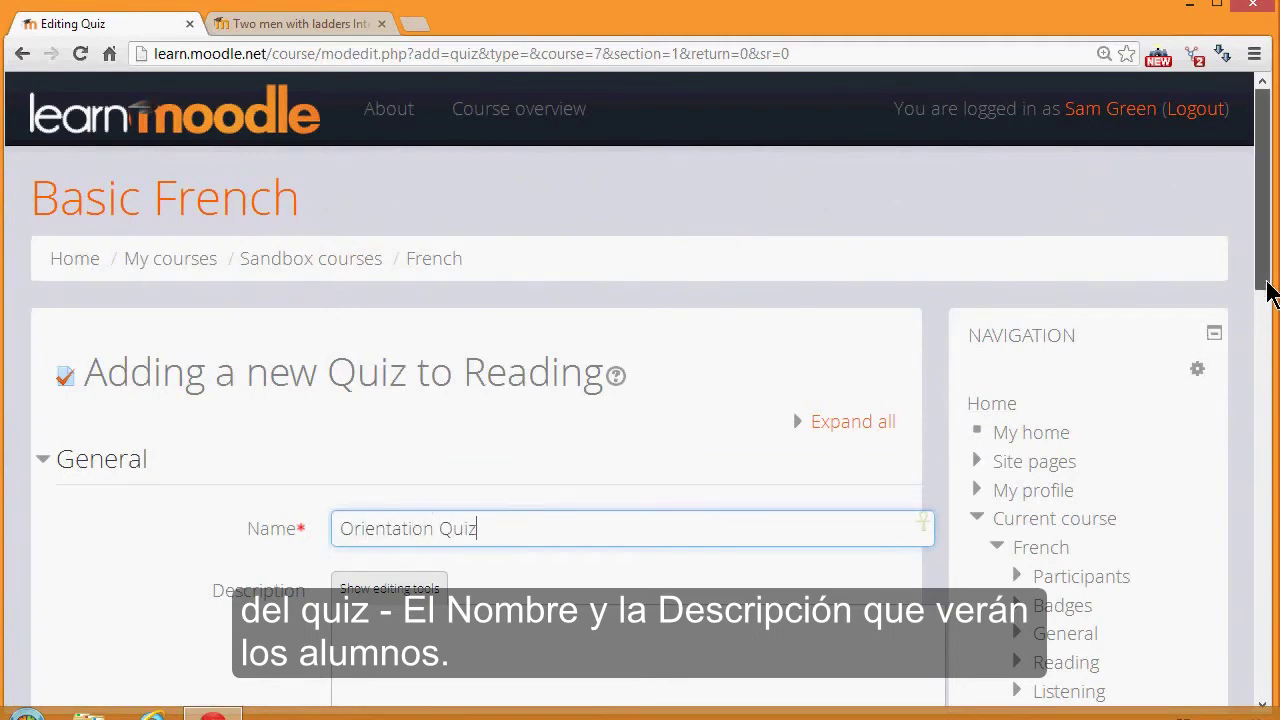
left_click_drag(1268, 280, 1263, 366)
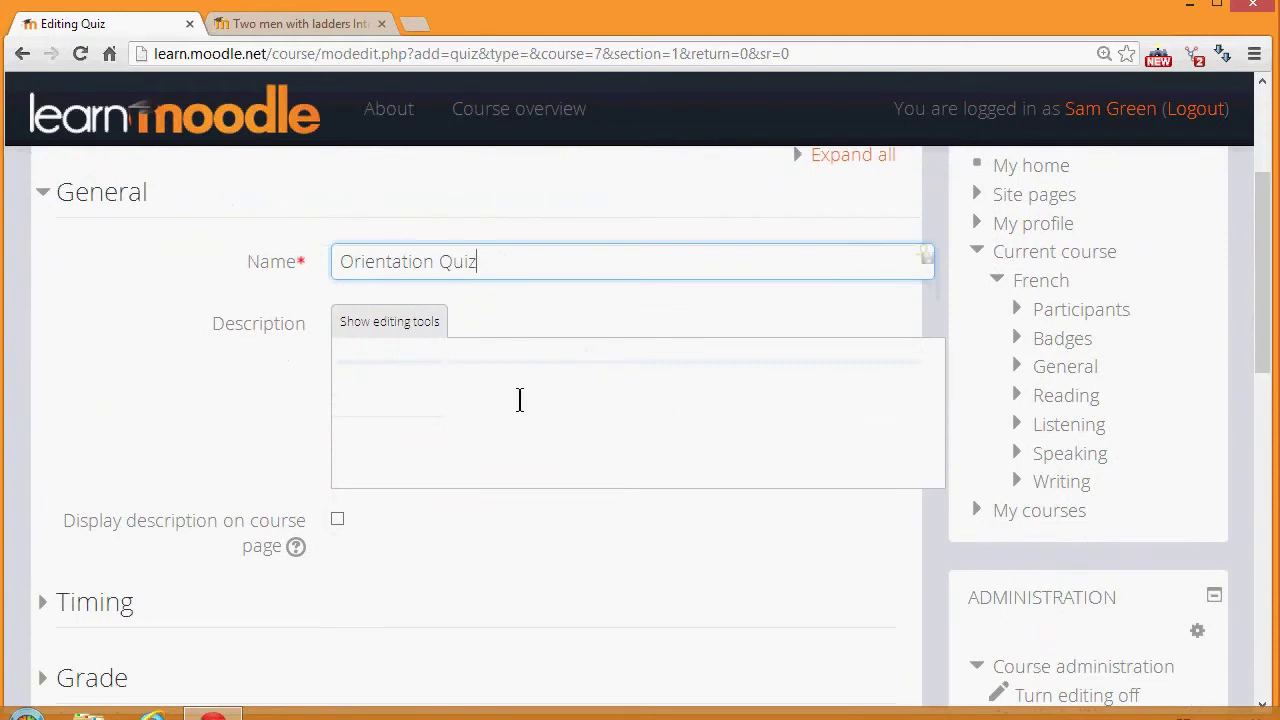
left_click(519, 400)
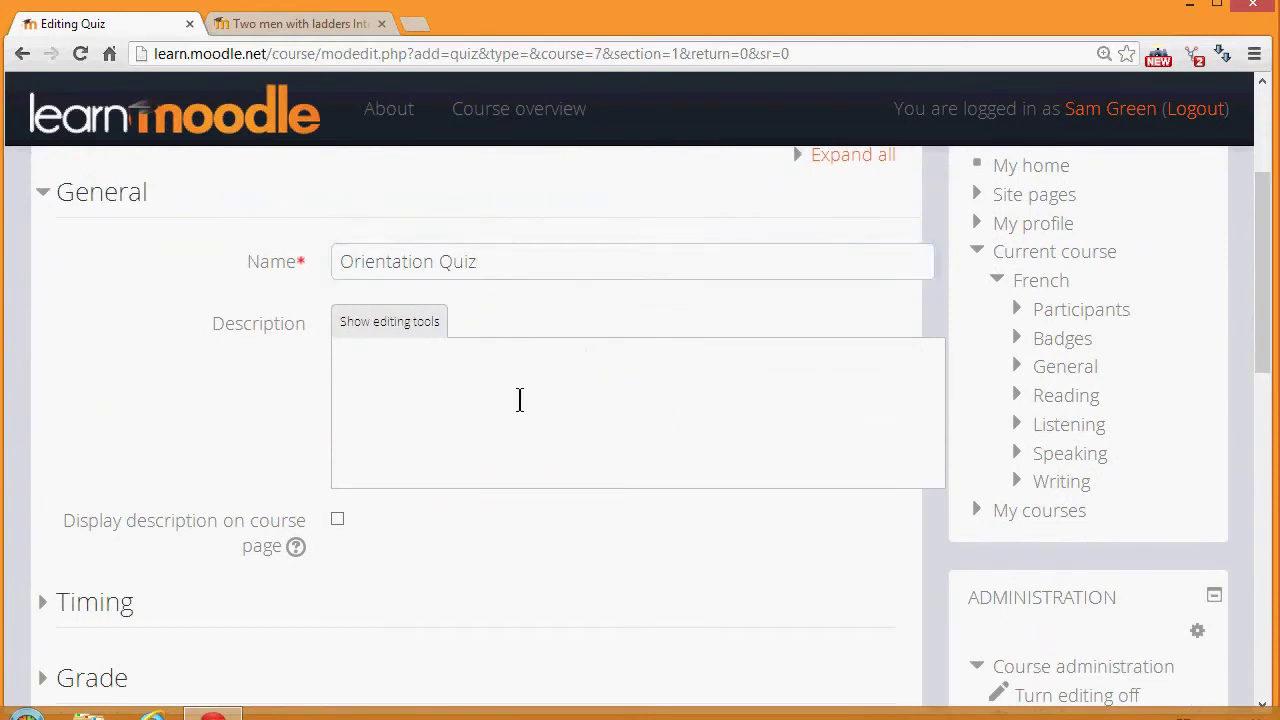
type("A quiz to find out prior knowledge about French and French speaking countries.")
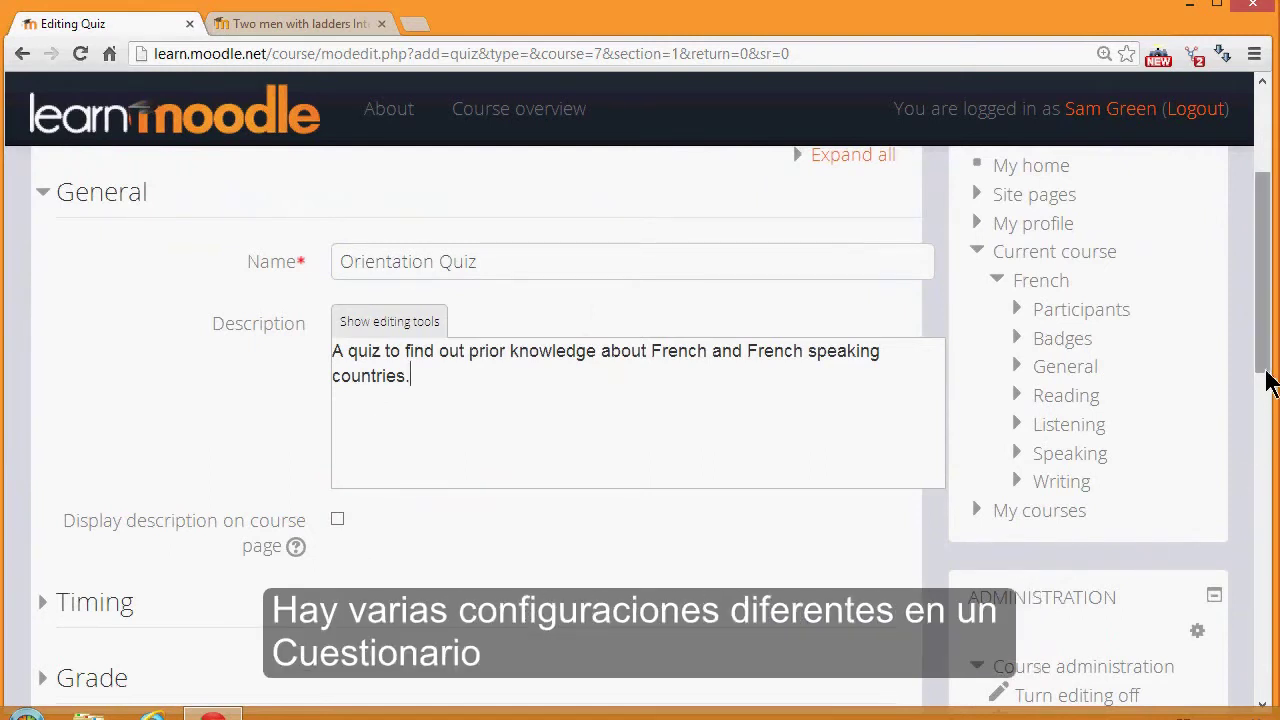
Look through the quiz settings sections and read the help for Review options
scroll(1265, 375, "down", 2)
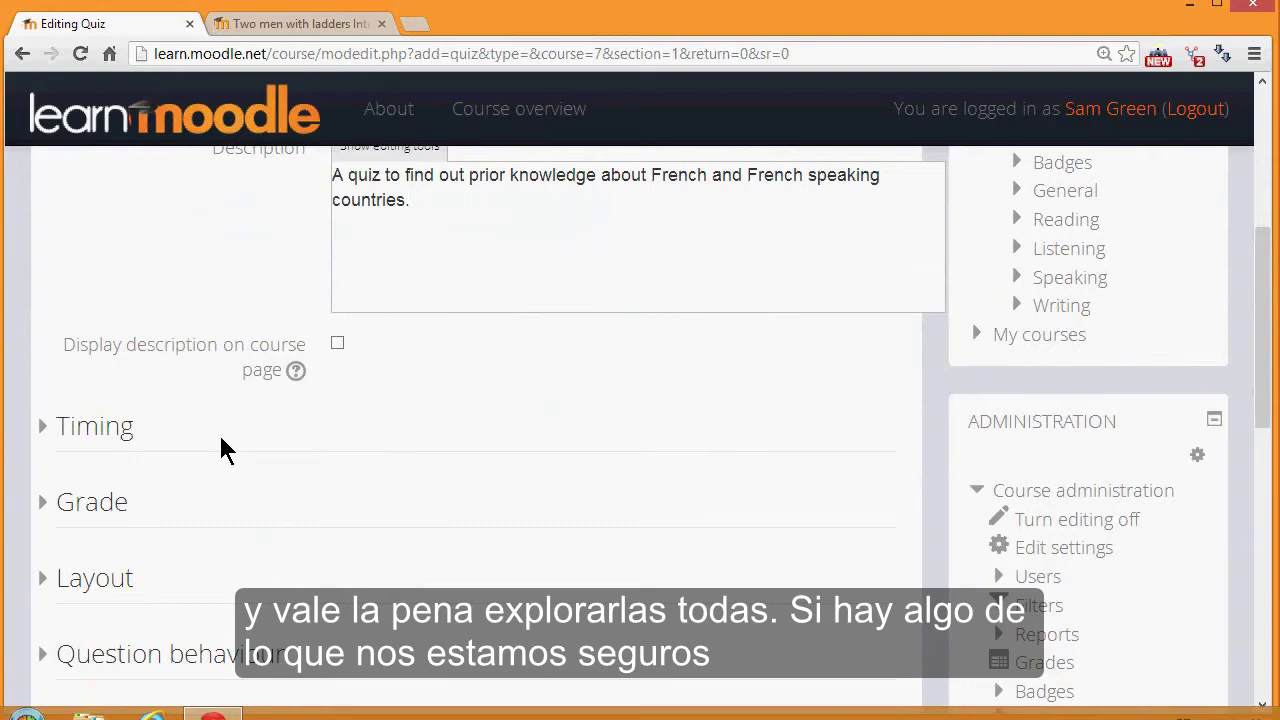
left_click_drag(1263, 408, 1265, 470)
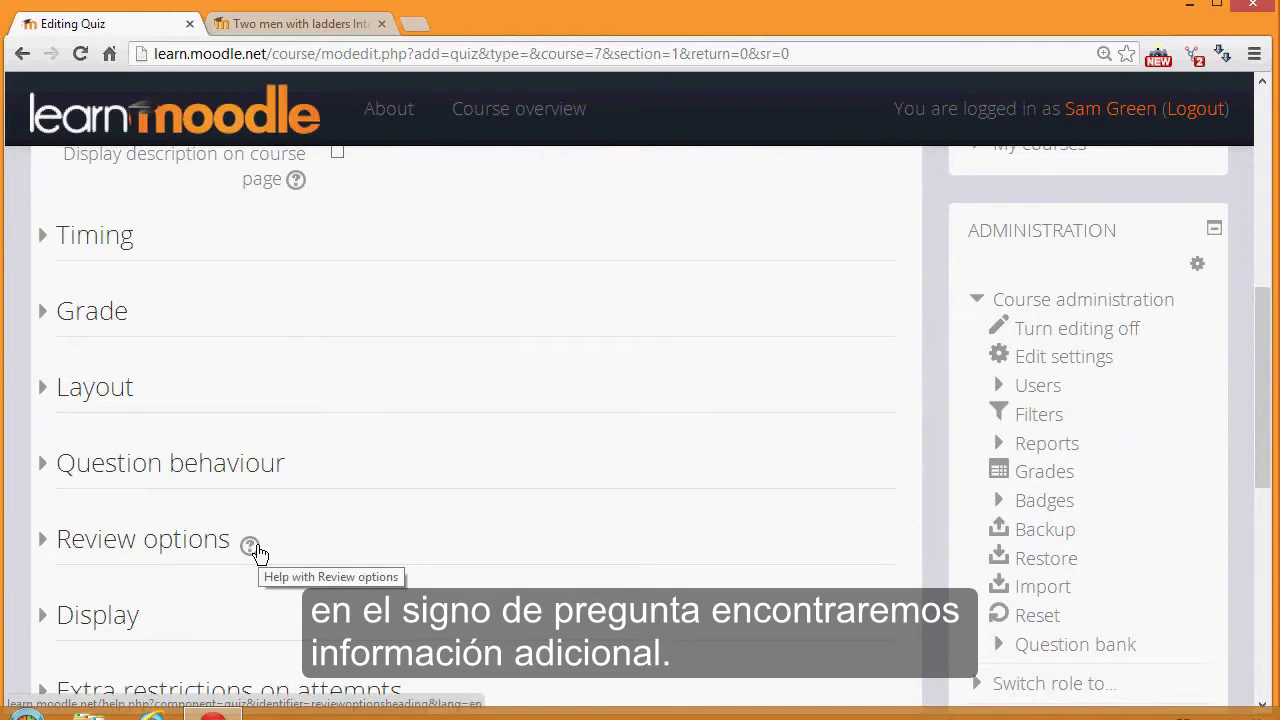
left_click(251, 547)
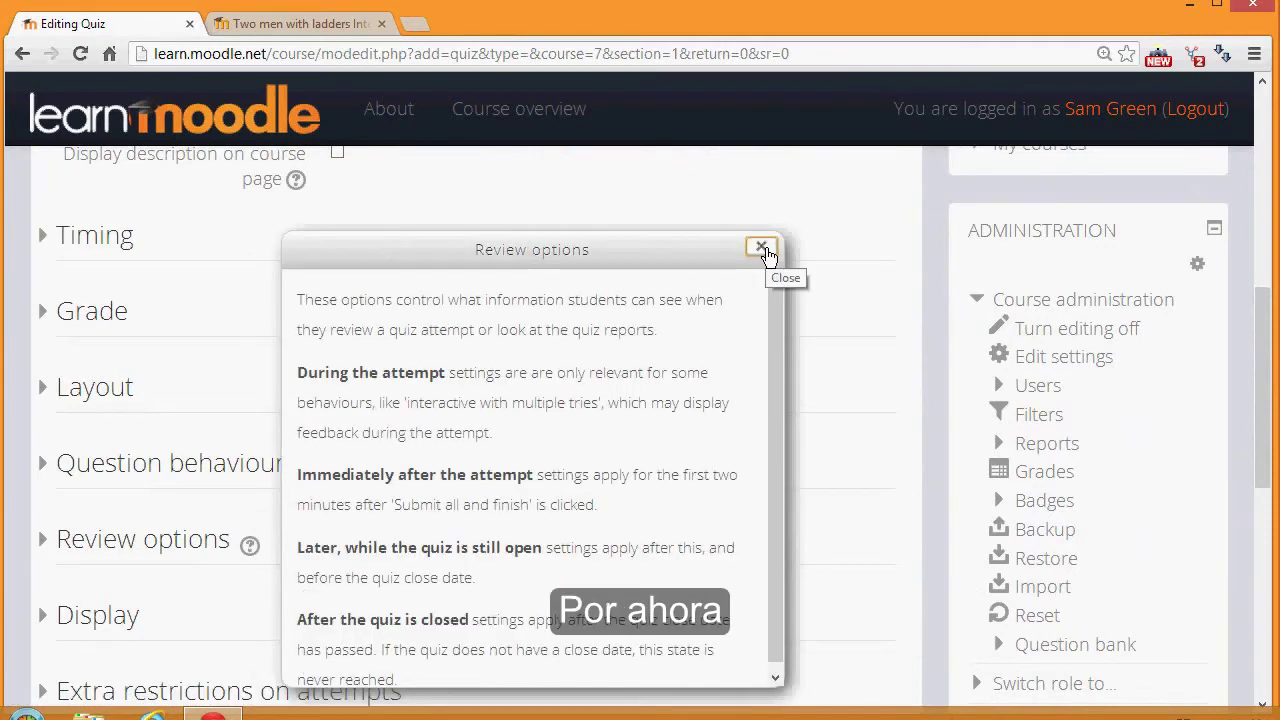
left_click(761, 248)
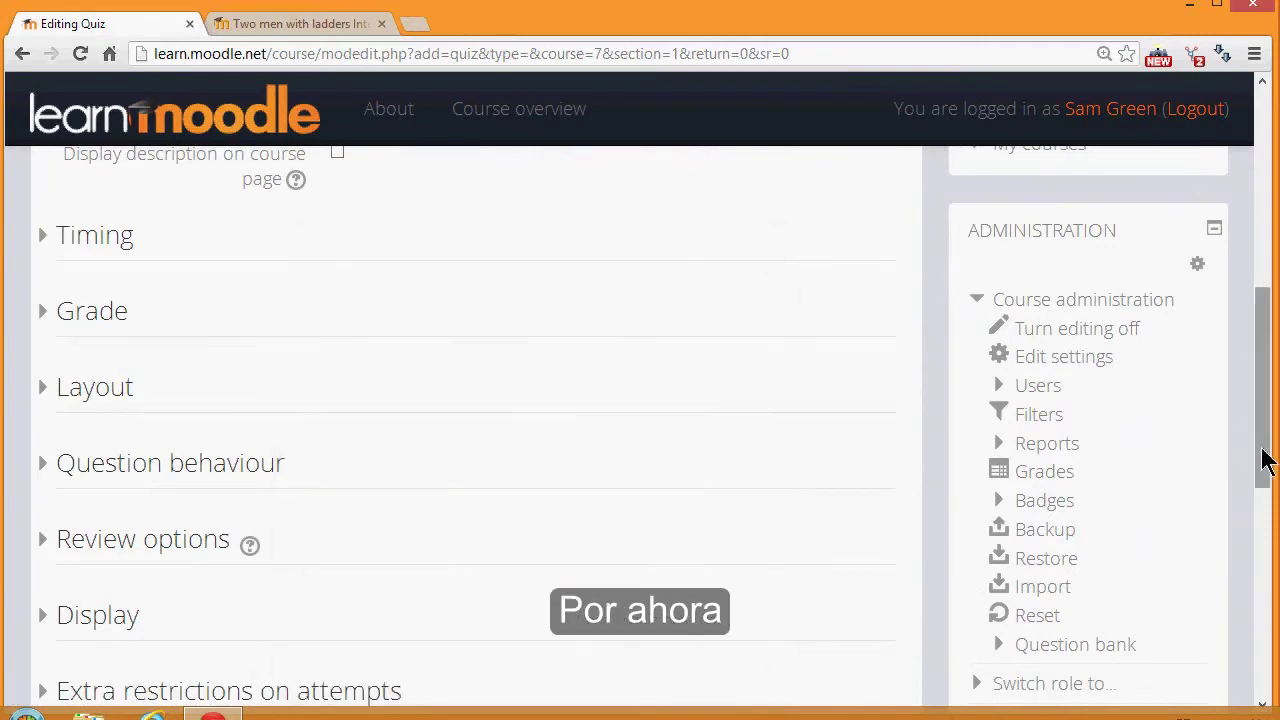
Save and display the new quiz, and open its page for editing the questions
left_click_drag(1263, 460, 1264, 595)
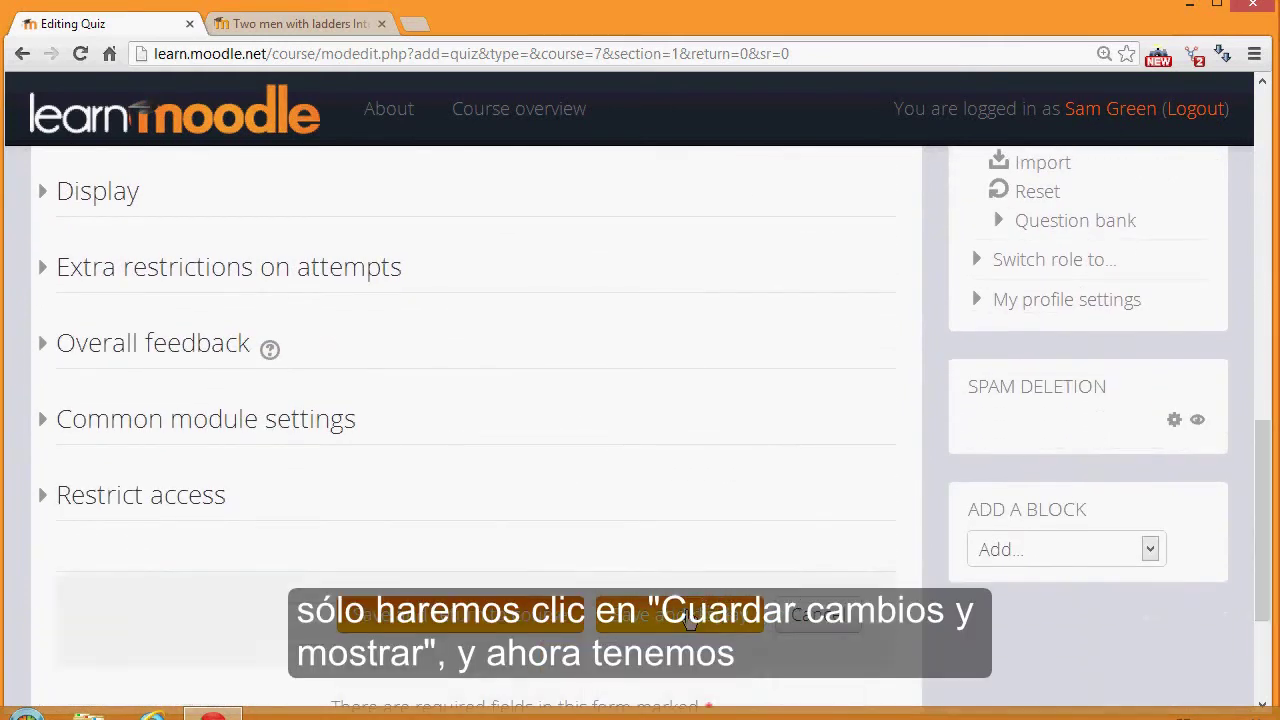
left_click(690, 620)
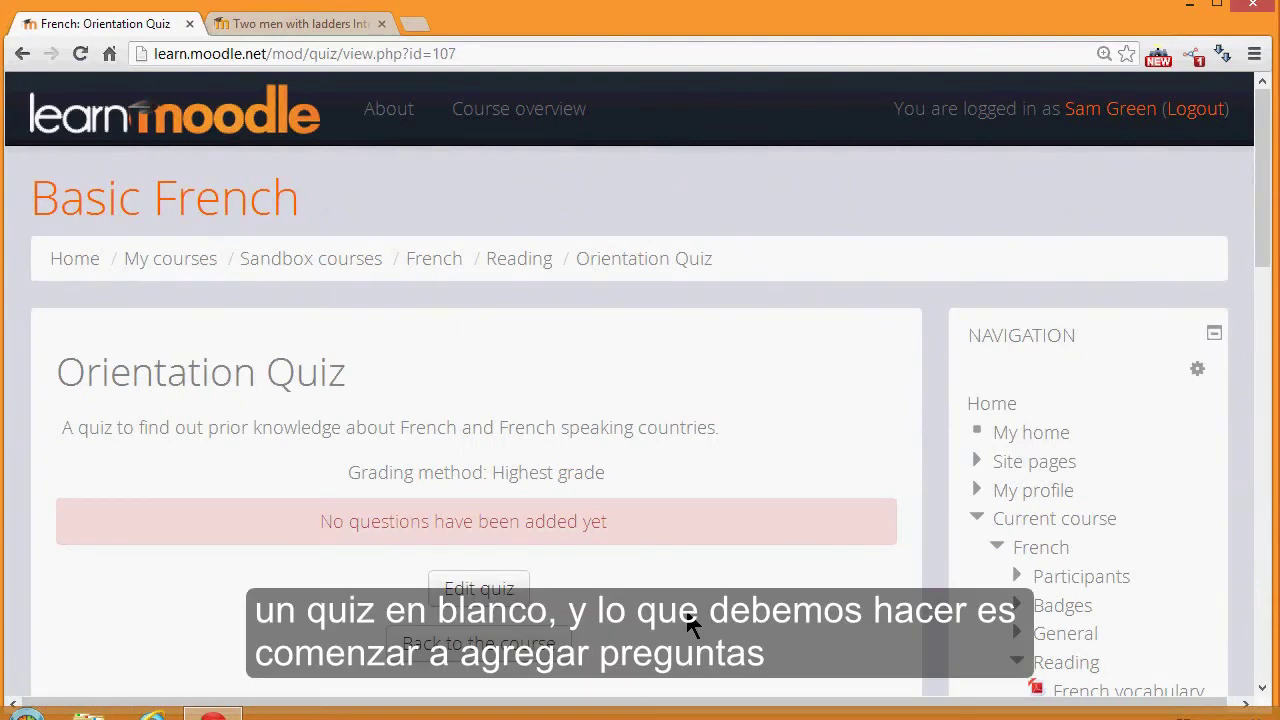
left_click_drag(1268, 240, 1262, 422)
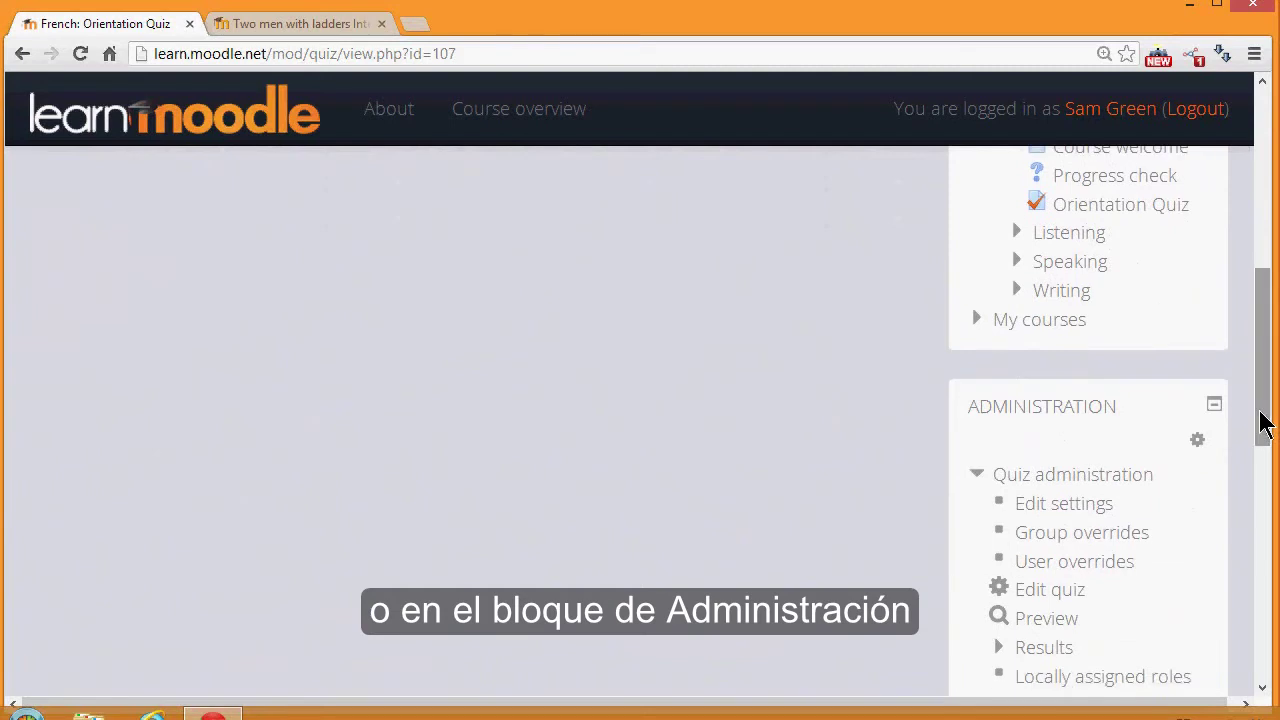
left_click(1068, 595)
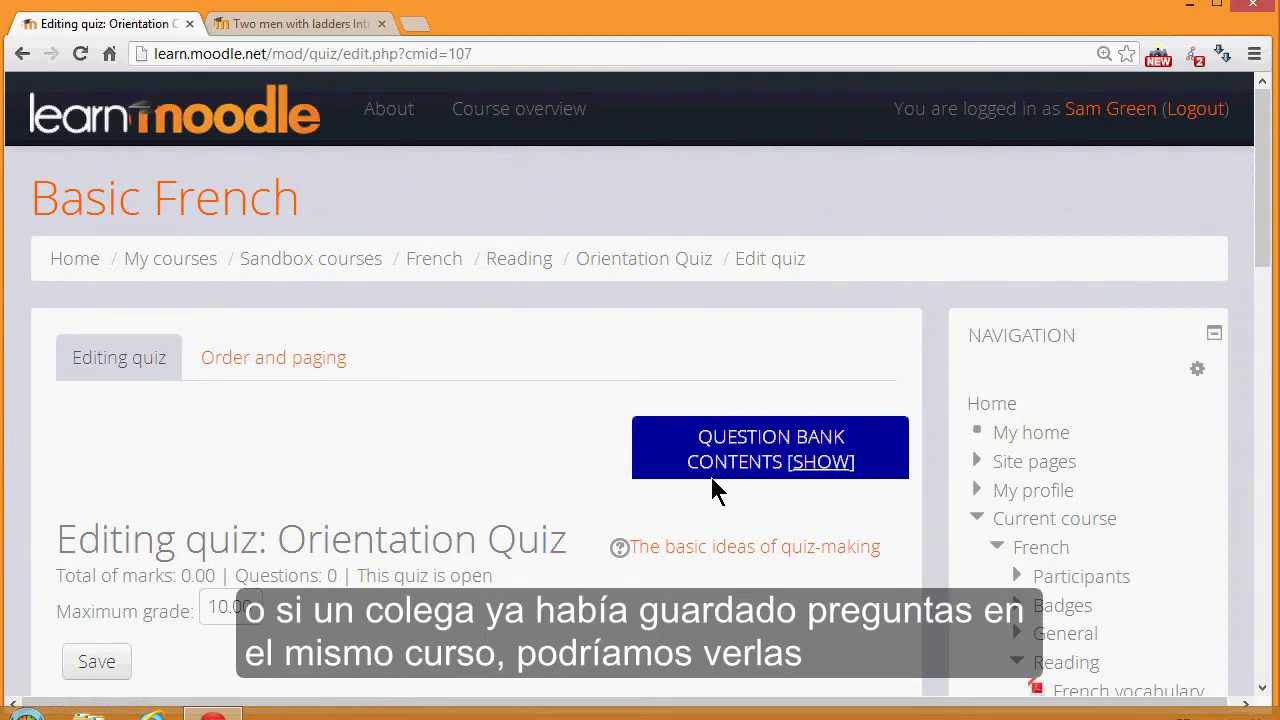
Show the question bank contents and start creating a new question in the Default for French category
left_click(817, 474)
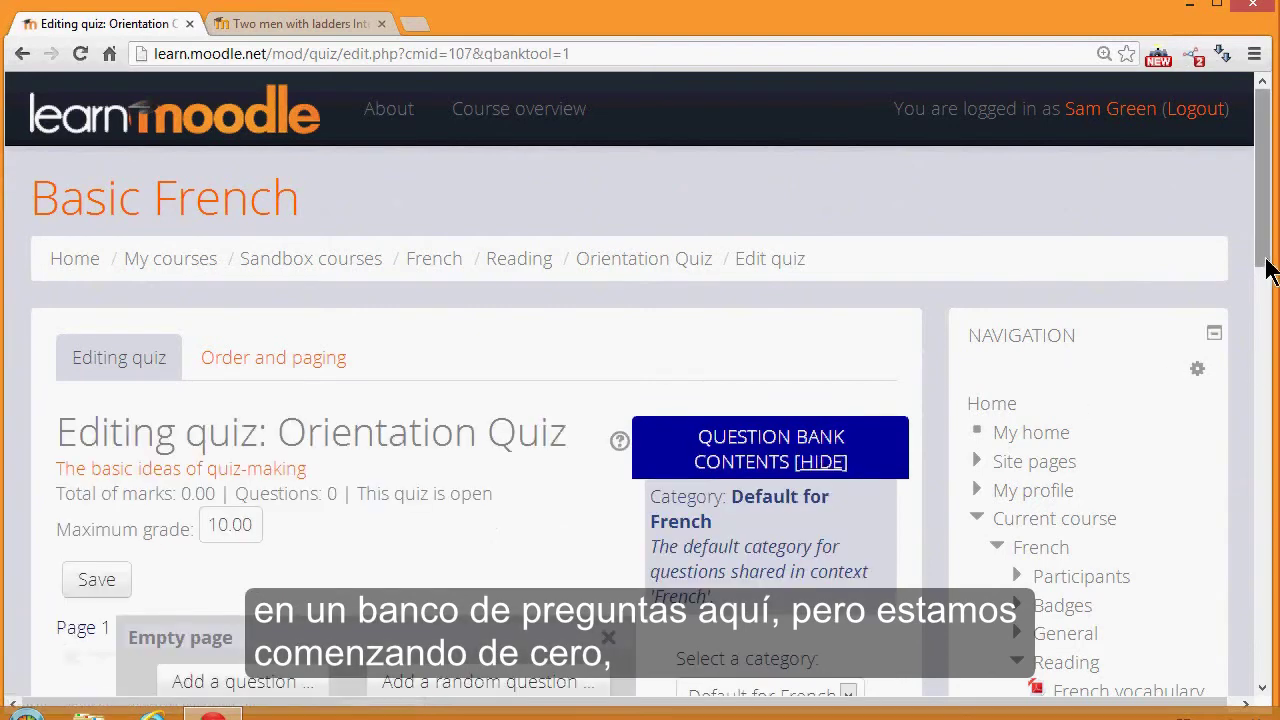
left_click_drag(1268, 228, 266, 337)
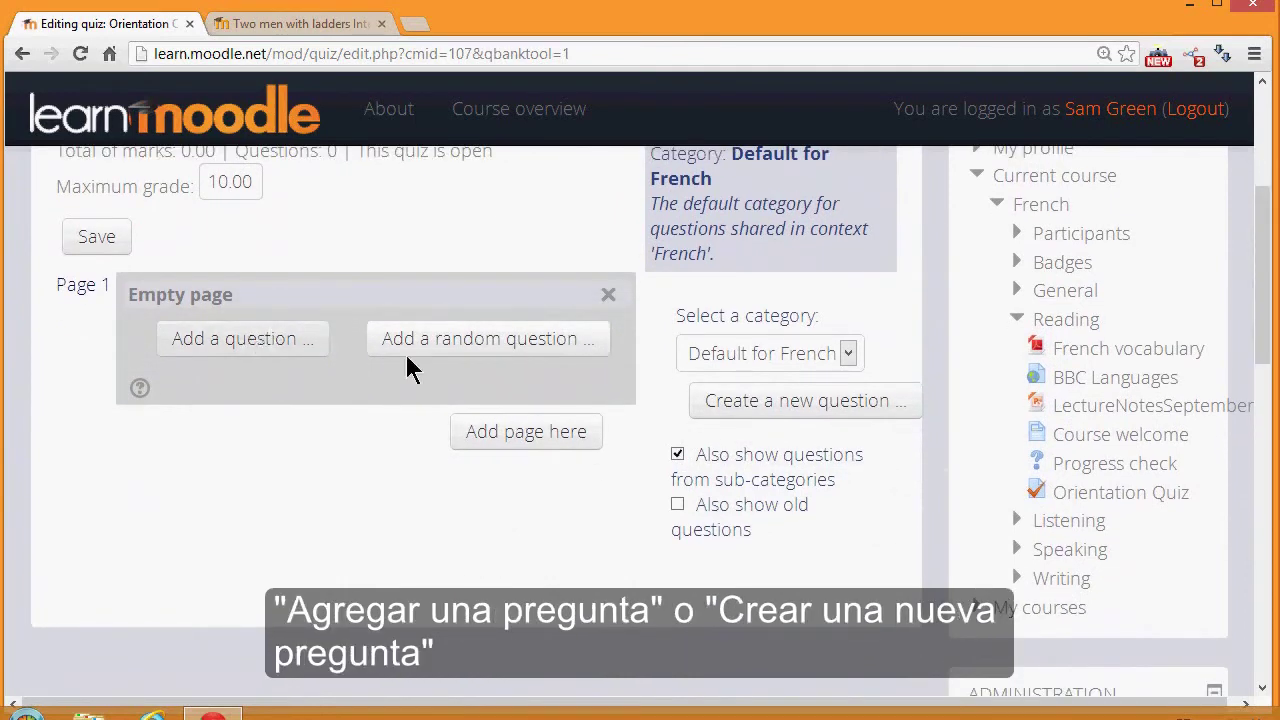
left_click(733, 413)
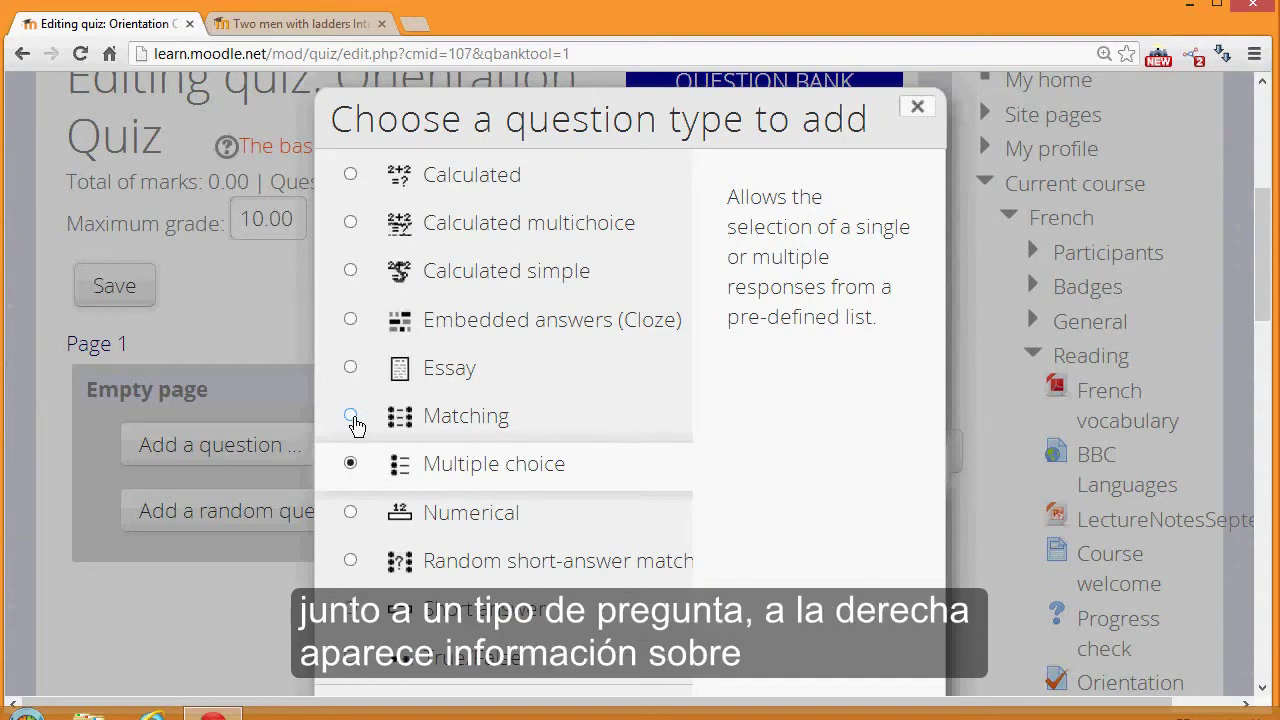
Read the descriptions of the Matching and Essay question types
left_click(351, 416)
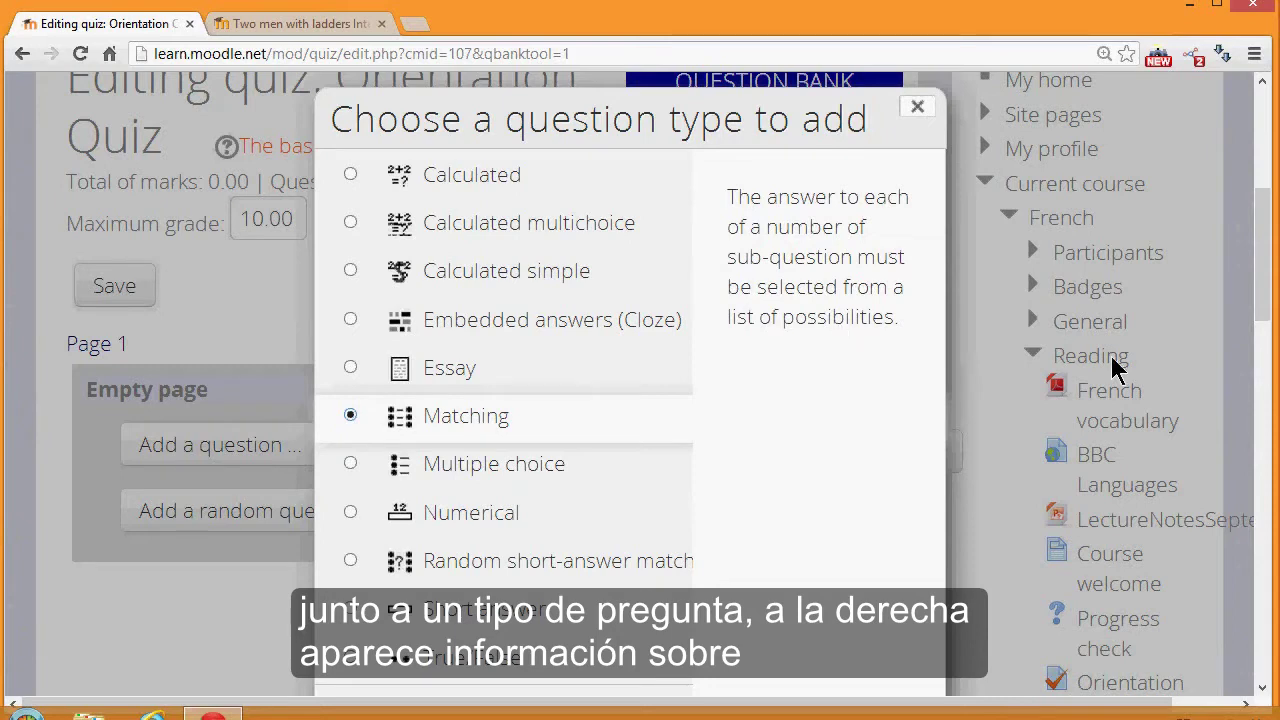
scroll(612, 458, "down", 3)
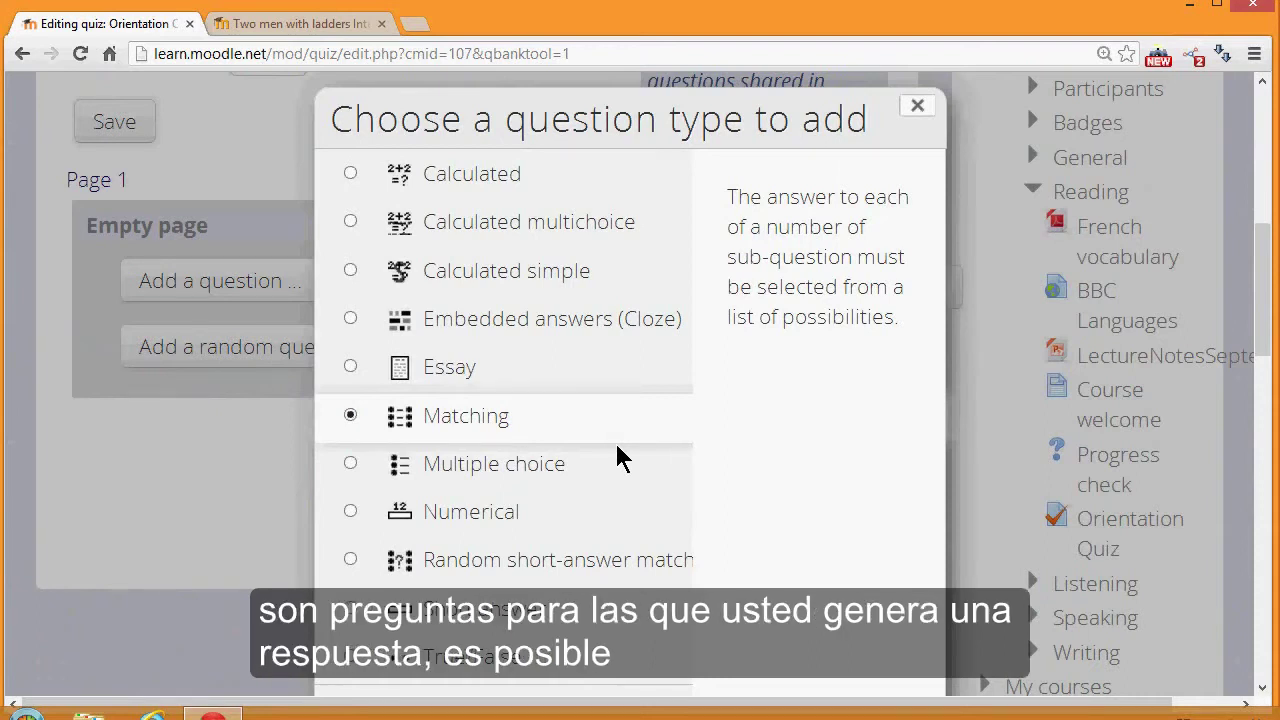
left_click(351, 368)
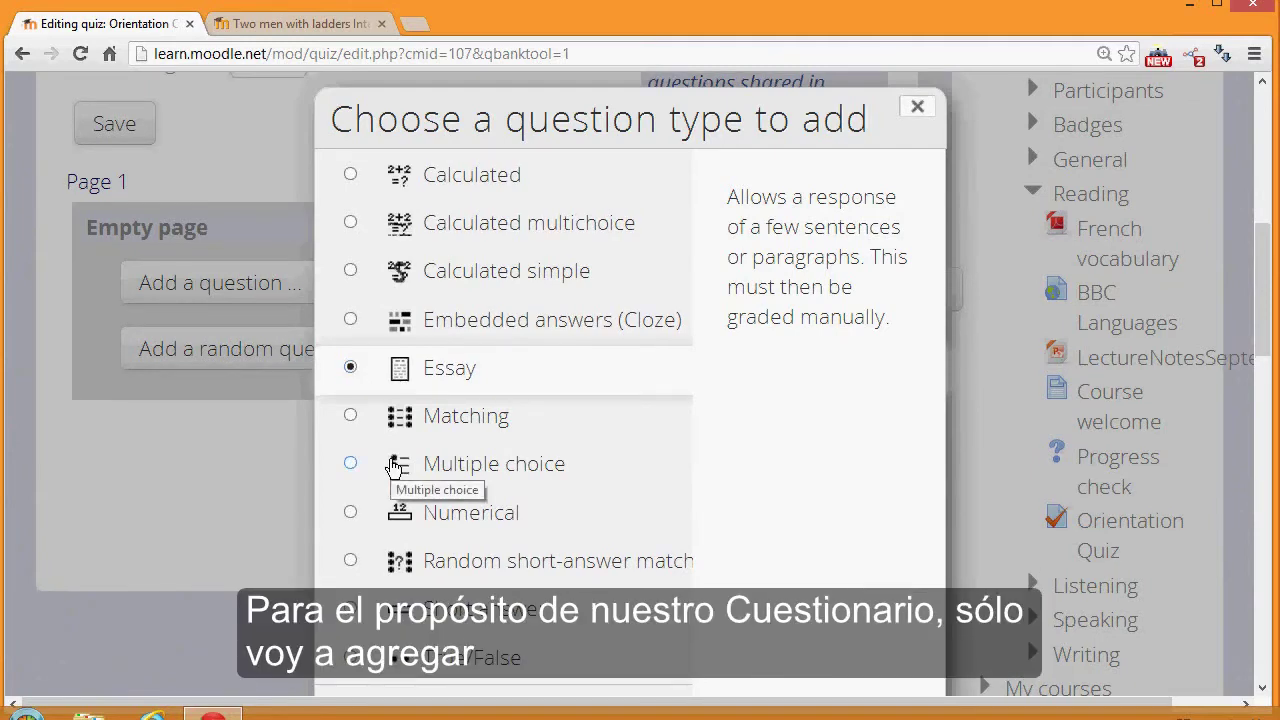
Choose Multiple choice as the question type and proceed to its settings form
key("ctrl+minus")
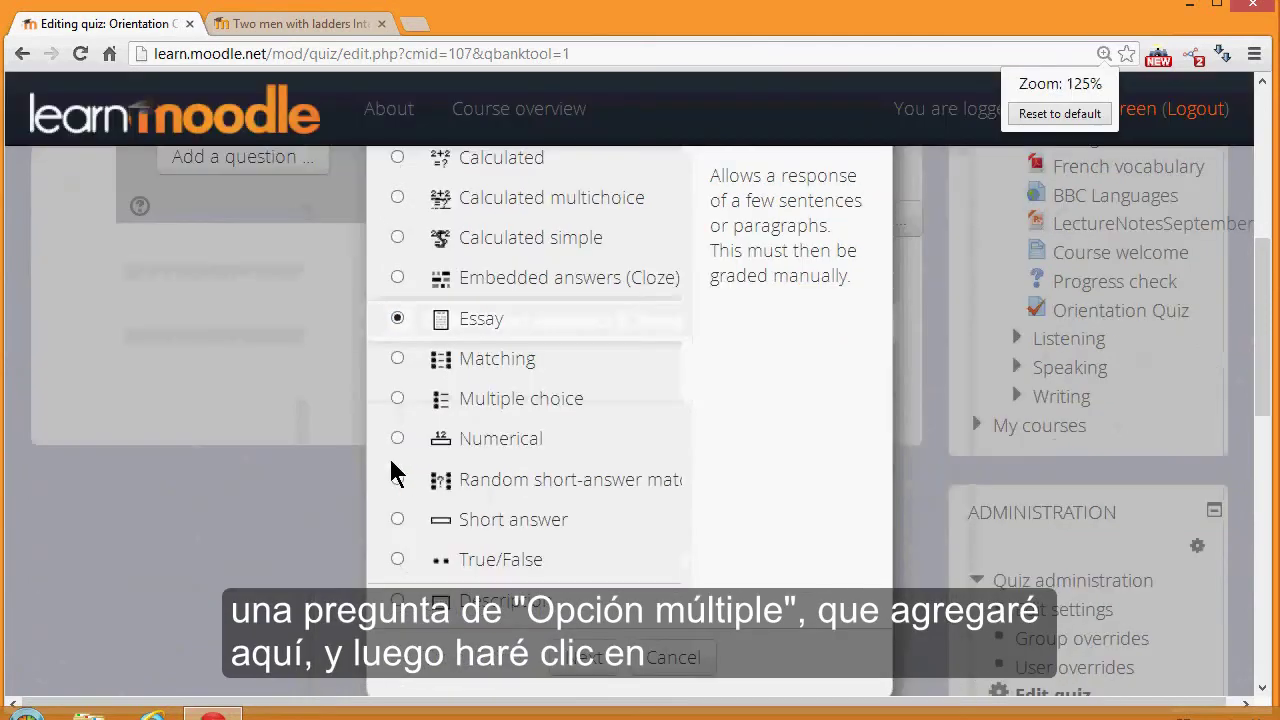
left_click(399, 400)
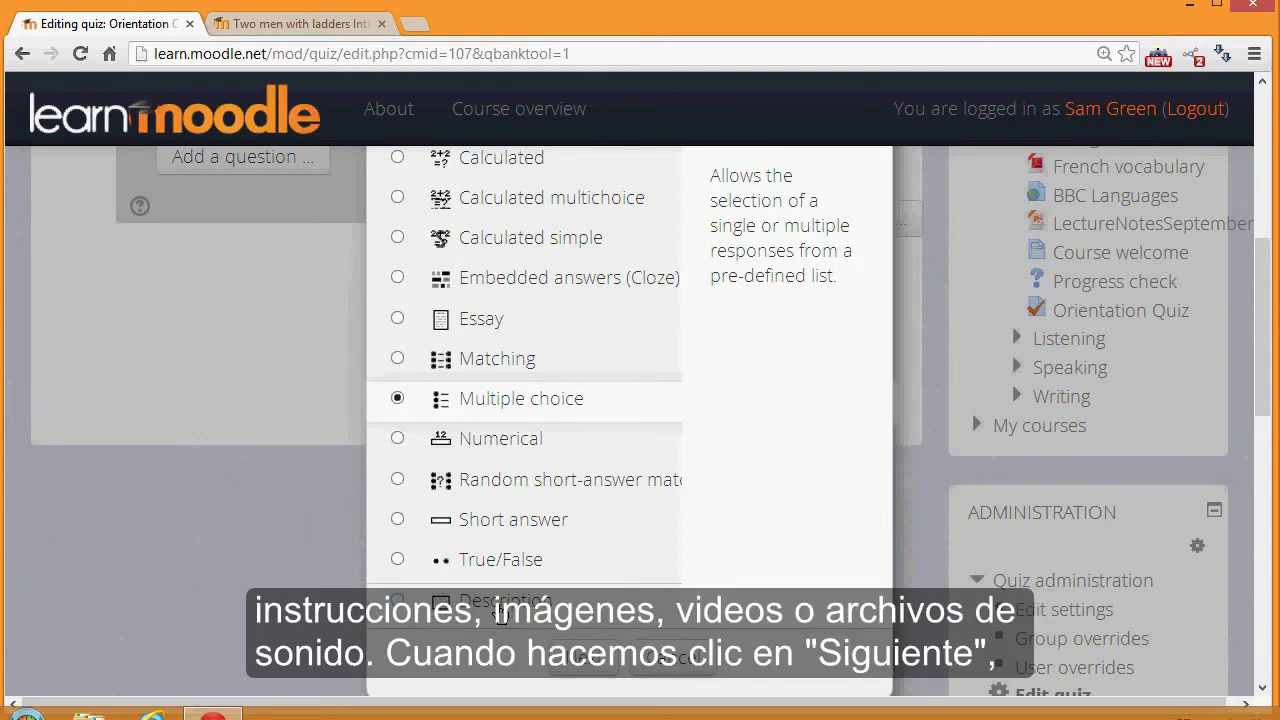
left_click(583, 665)
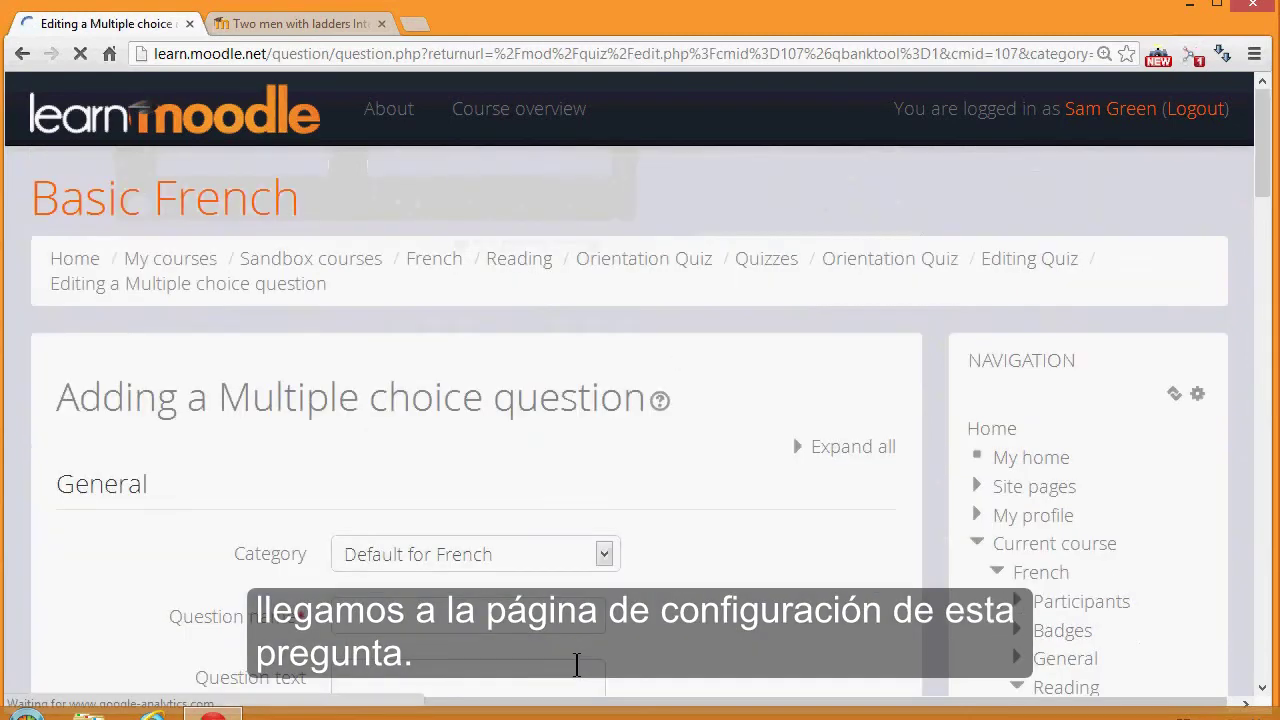
Name the multiple choice question "Capital"
scroll(505, 400, "down", 3)
left_click(505, 365)
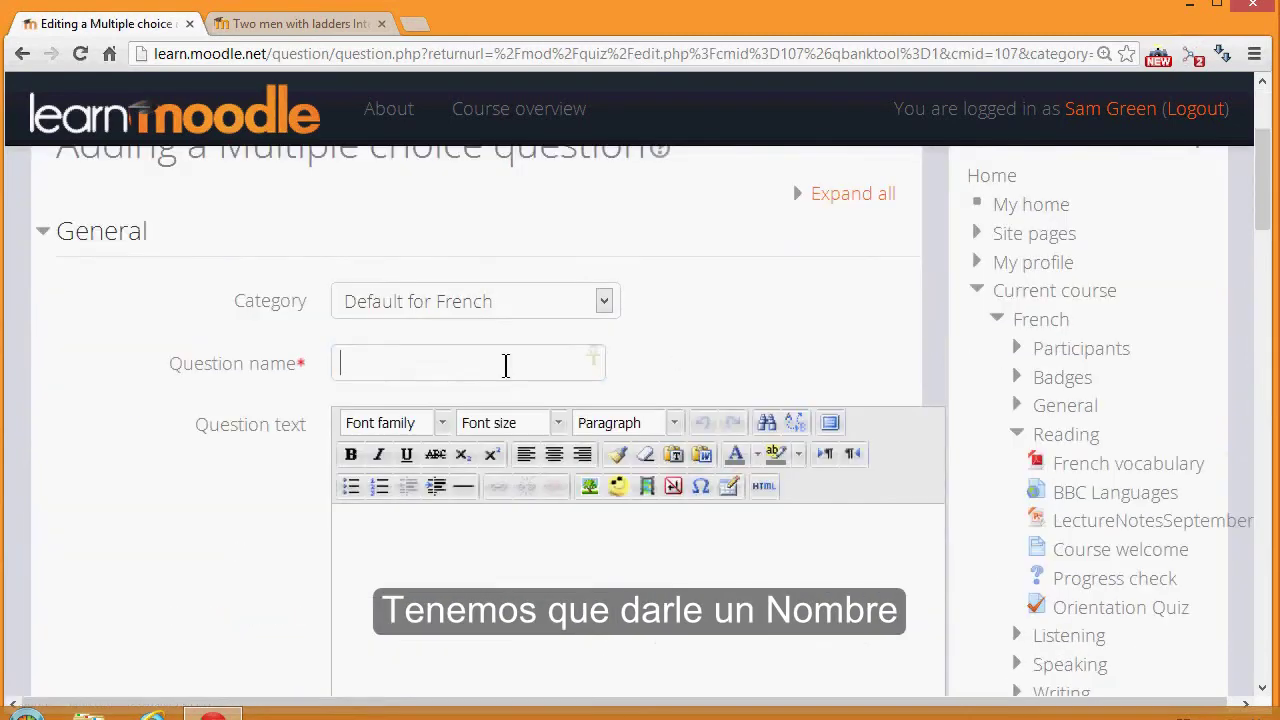
type("C")
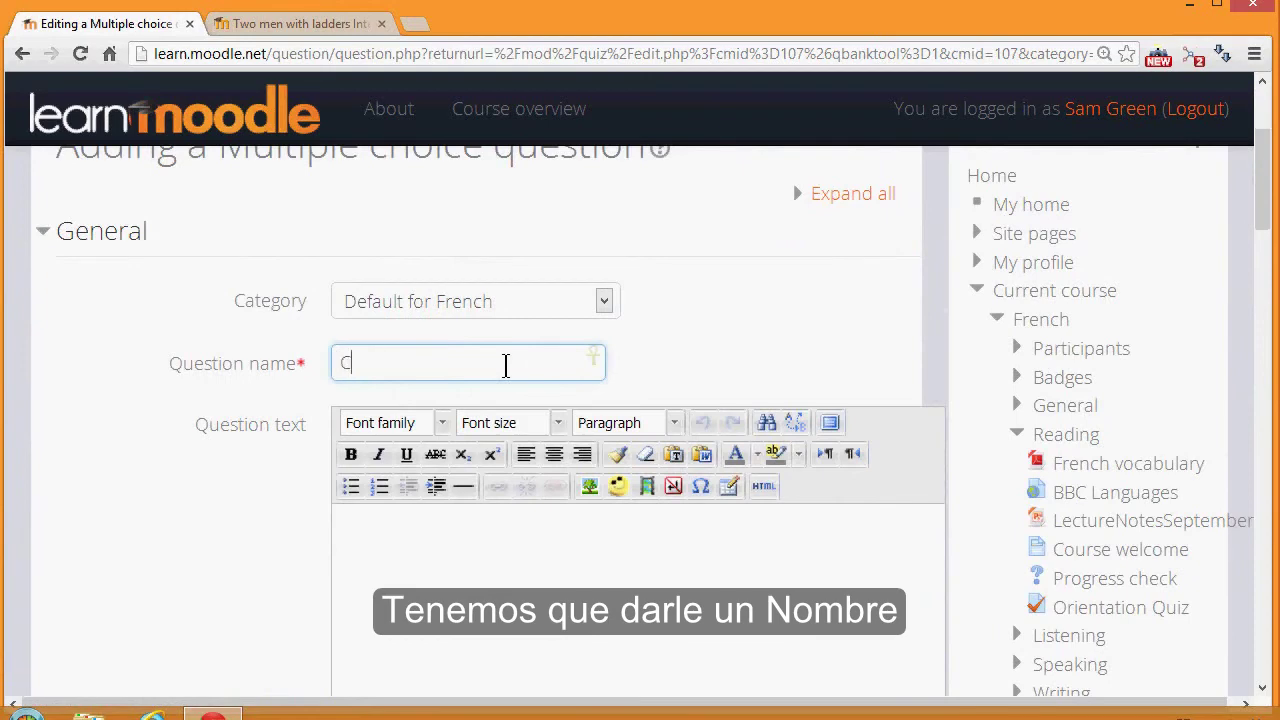
type("apital")
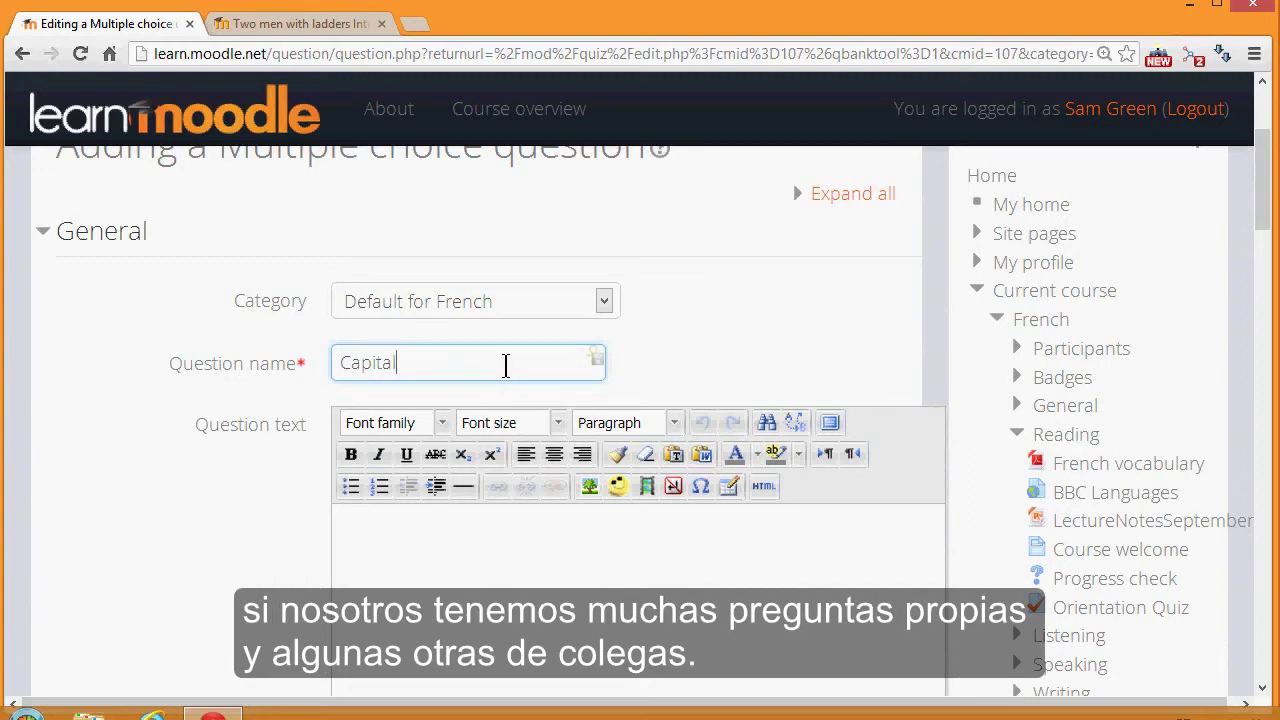
Enter "What is the capital of France?" as the text of the Capital question
left_click(484, 559)
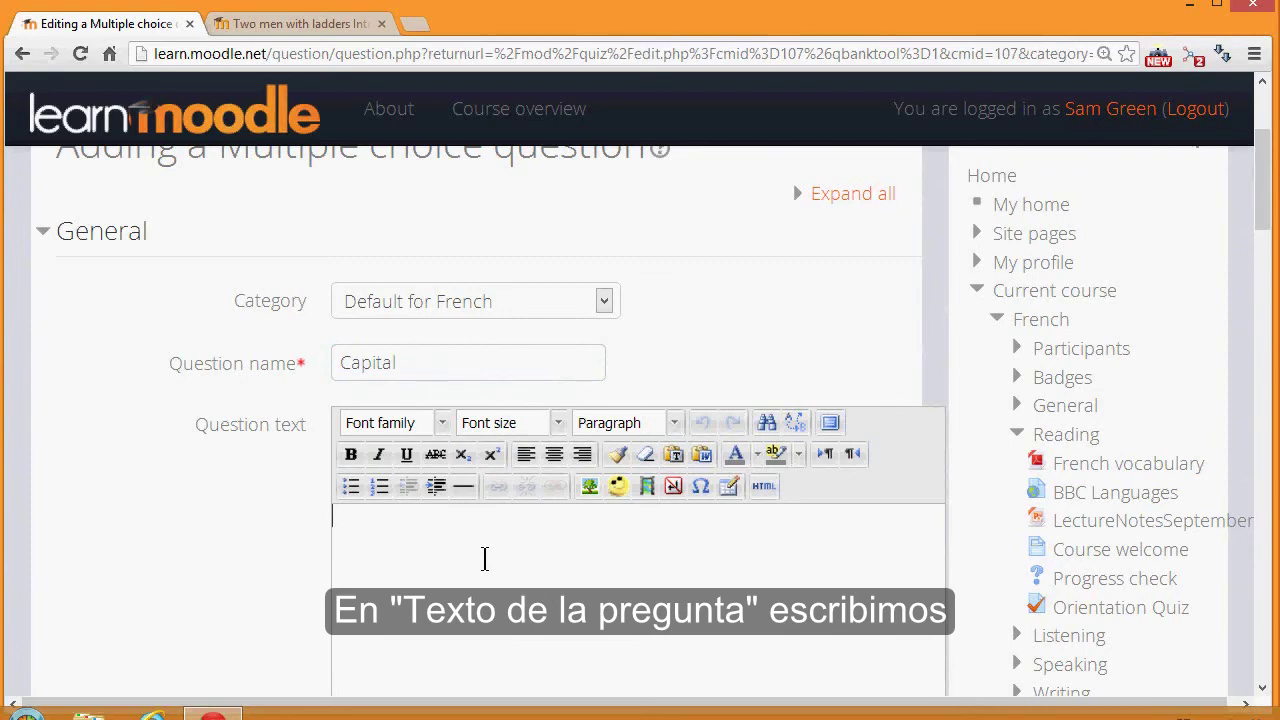
type("What is the capital of France?")
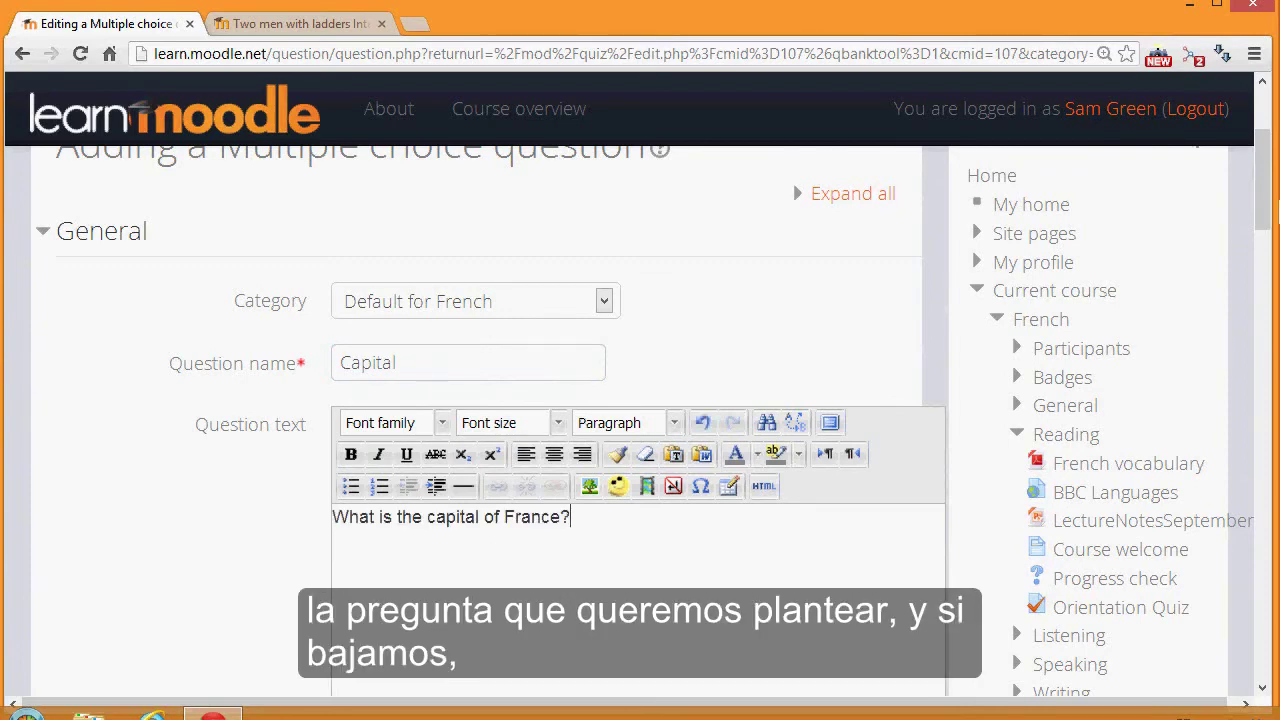
left_click(1265, 338)
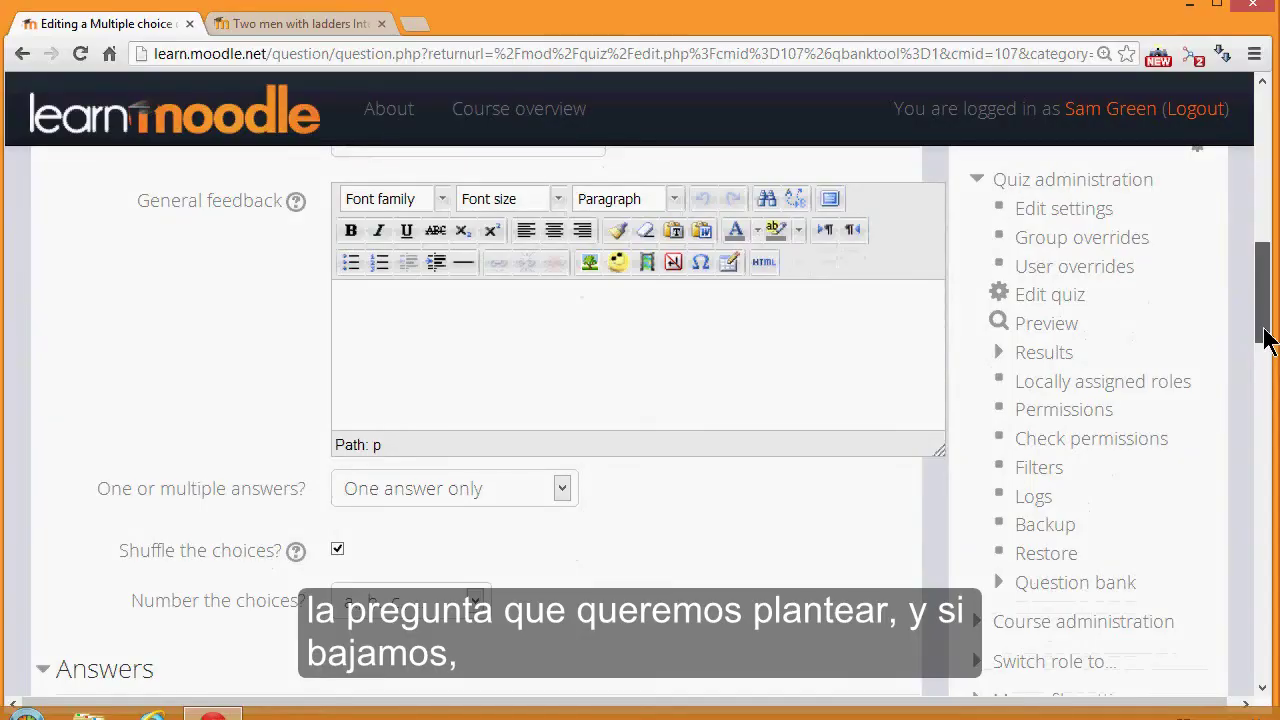
scroll(719, 305, "up", 4)
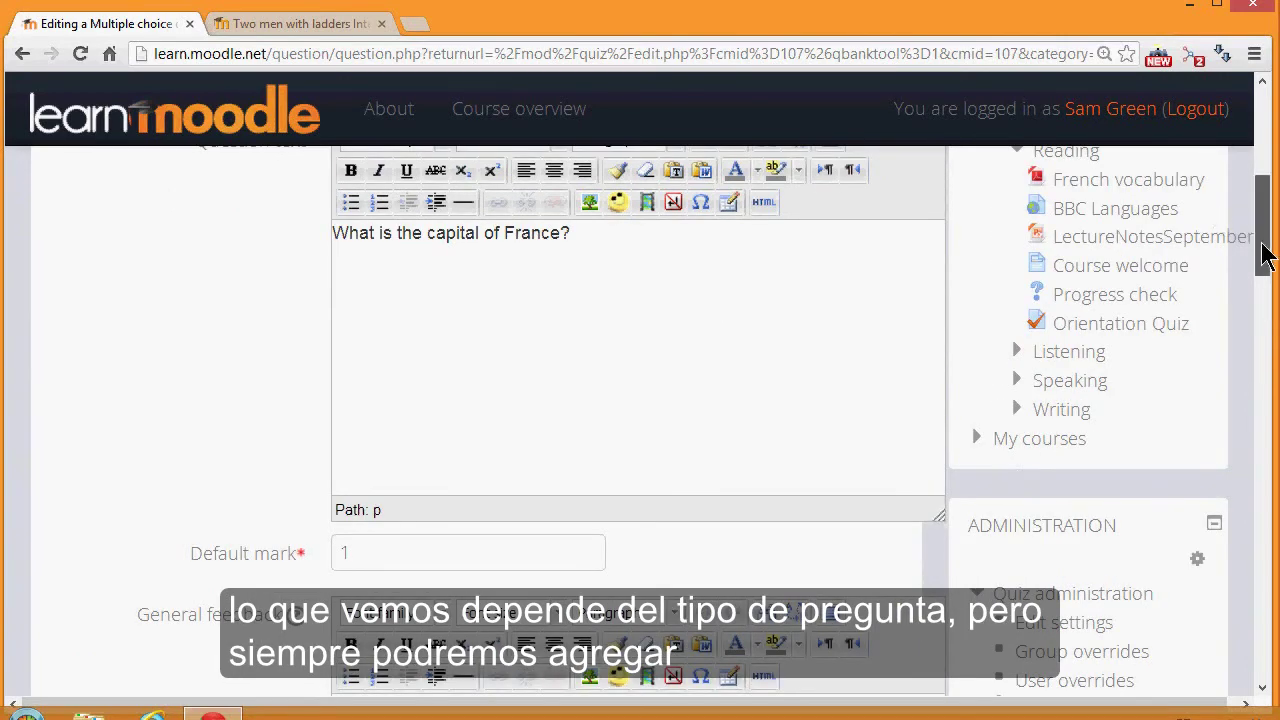
Enter "London" as Choice 1 of the question and set its grade to None
left_click_drag(1262, 251, 1266, 378)
left_click(815, 408)
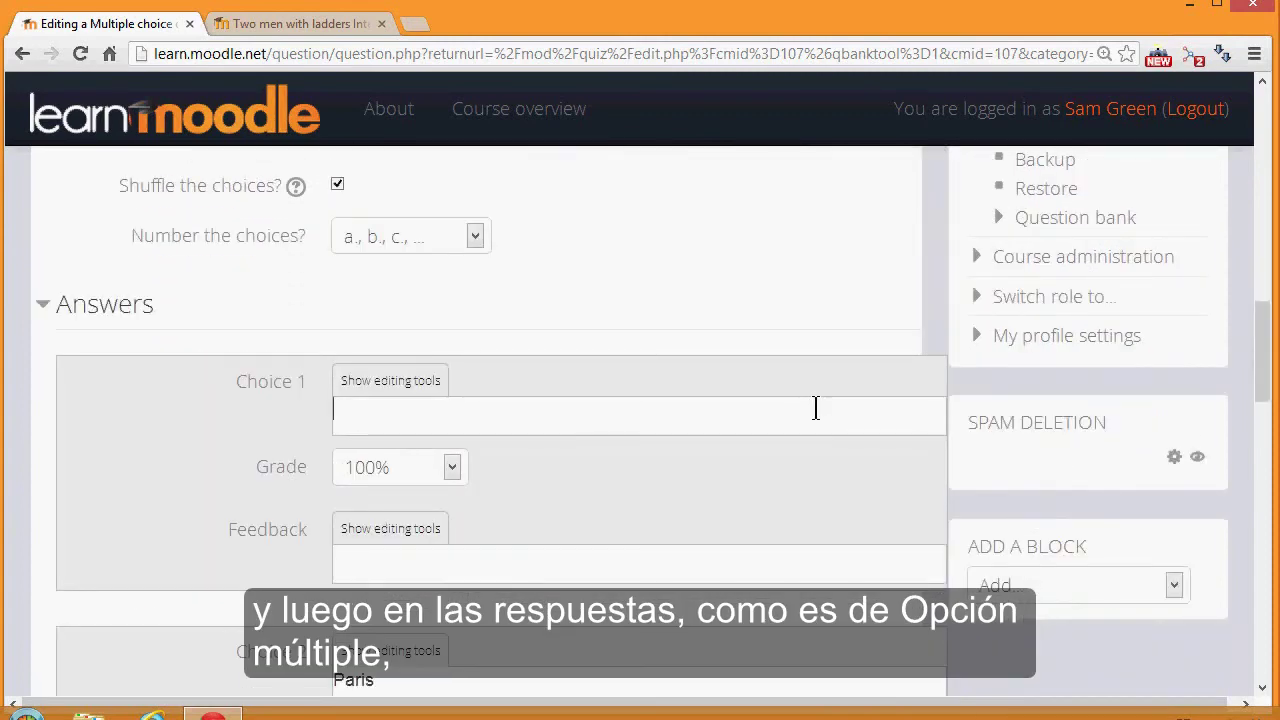
type("Lon")
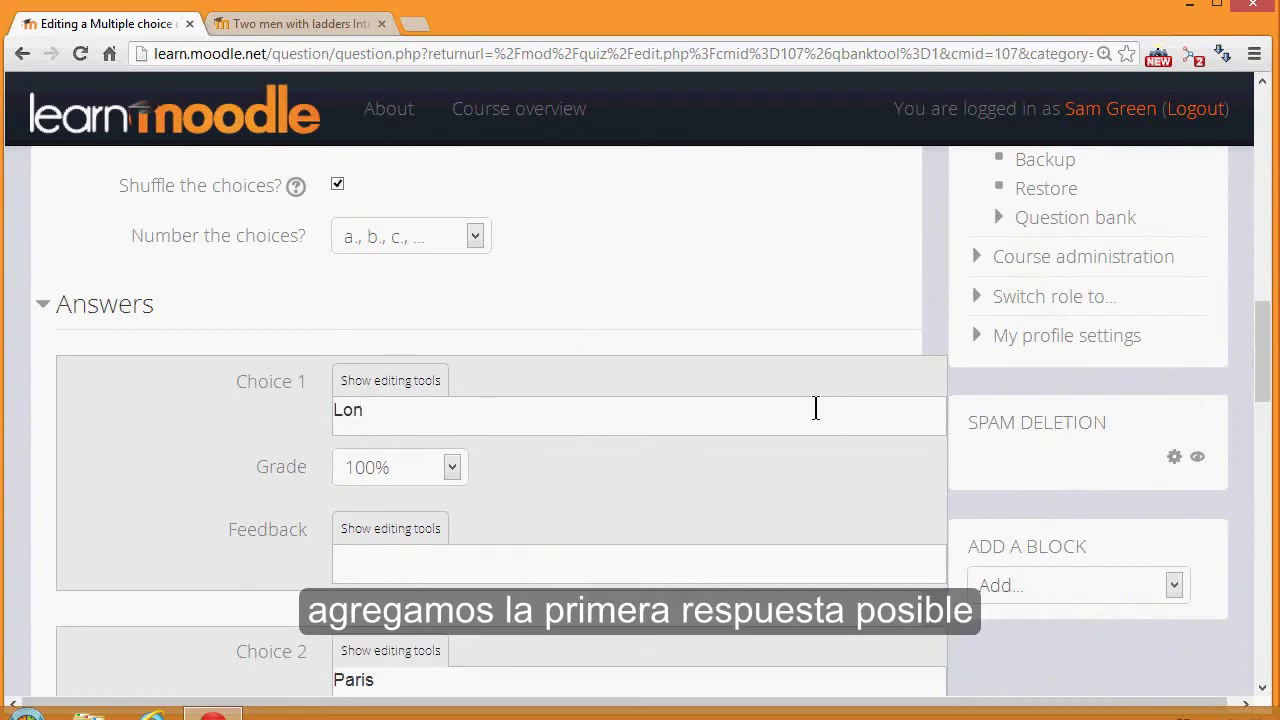
type("don")
left_click(451, 472)
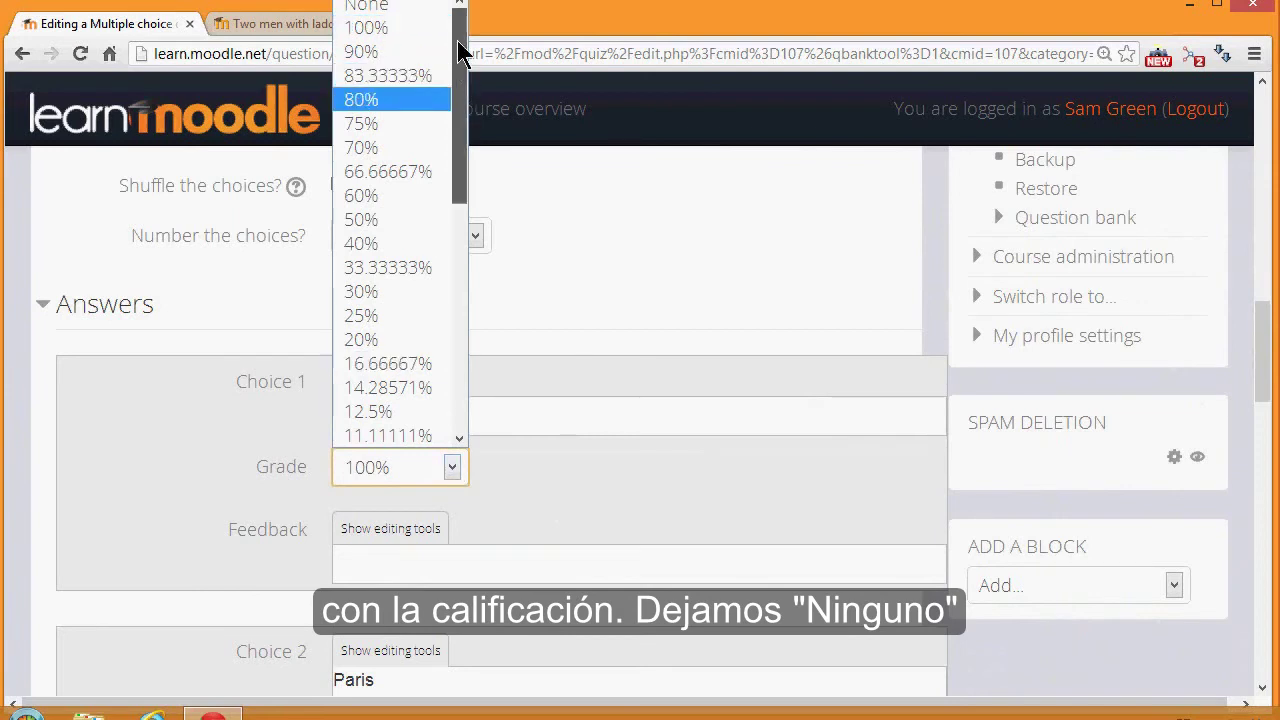
left_click(390, 8)
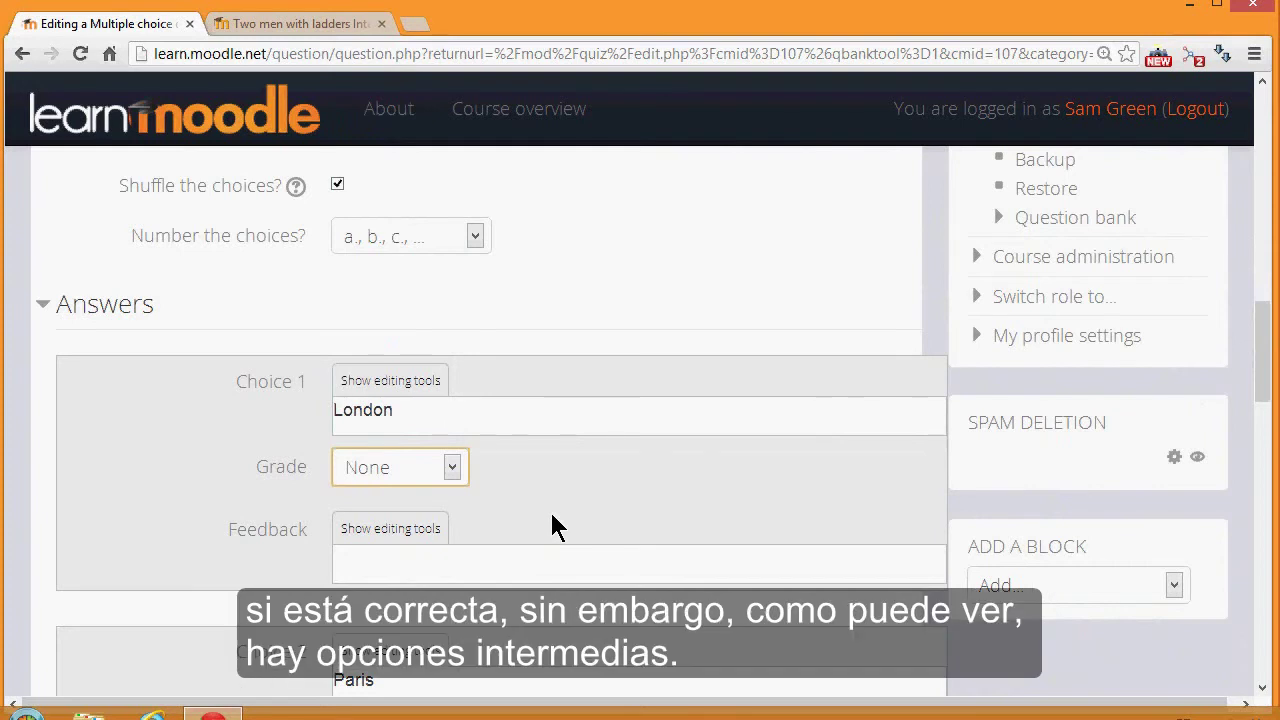
left_click(452, 468)
left_click(453, 470)
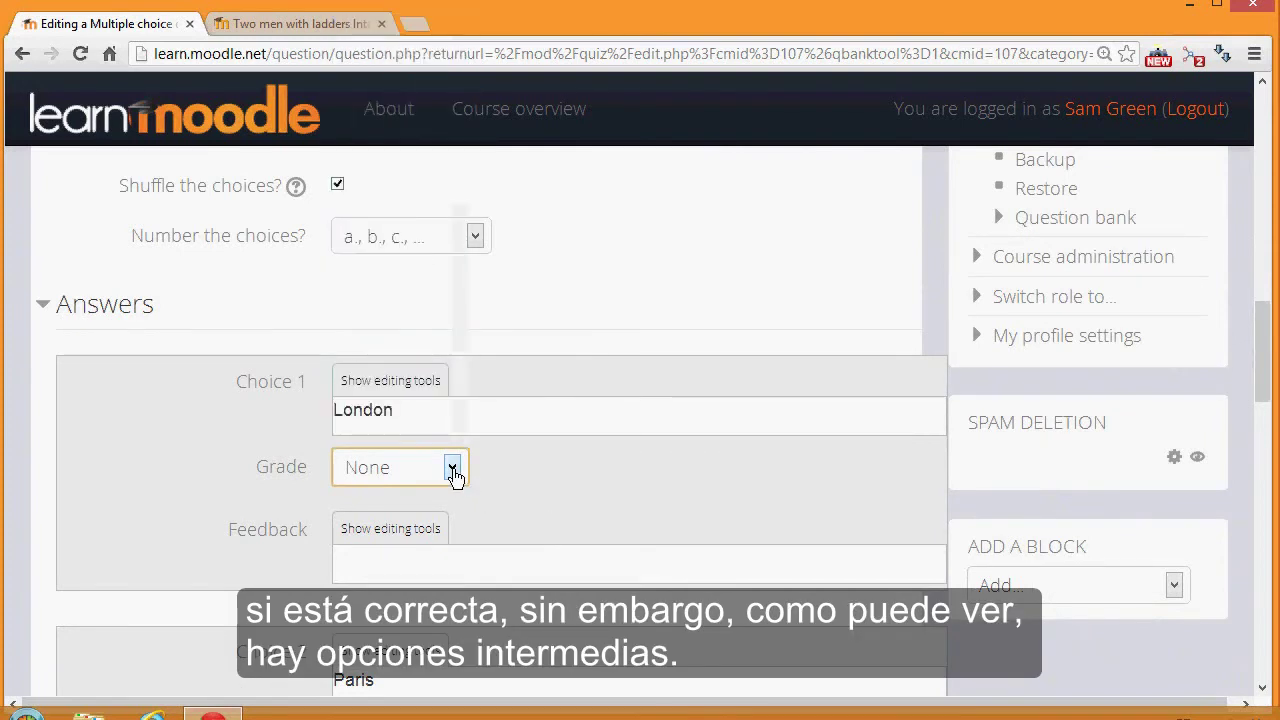
Mark Choice 2, Paris, as the correct answer by giving it a grade of 100%
scroll(572, 254, "down", 3)
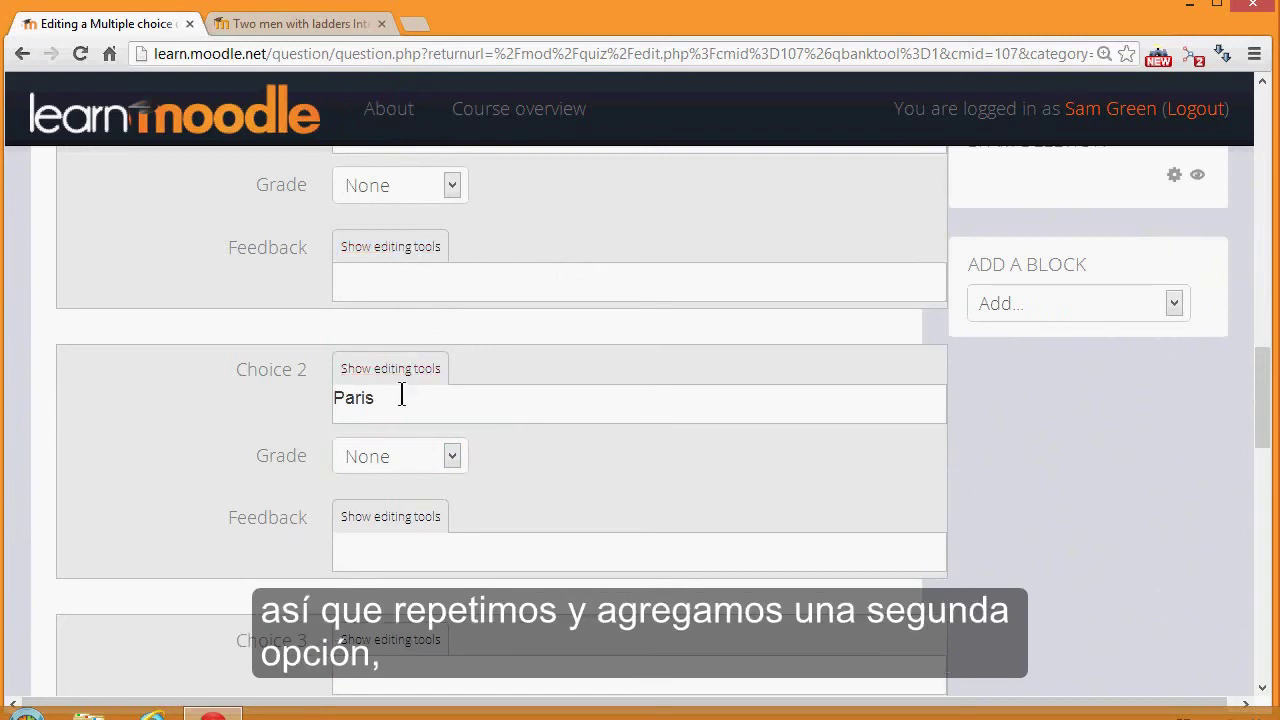
left_click(450, 458)
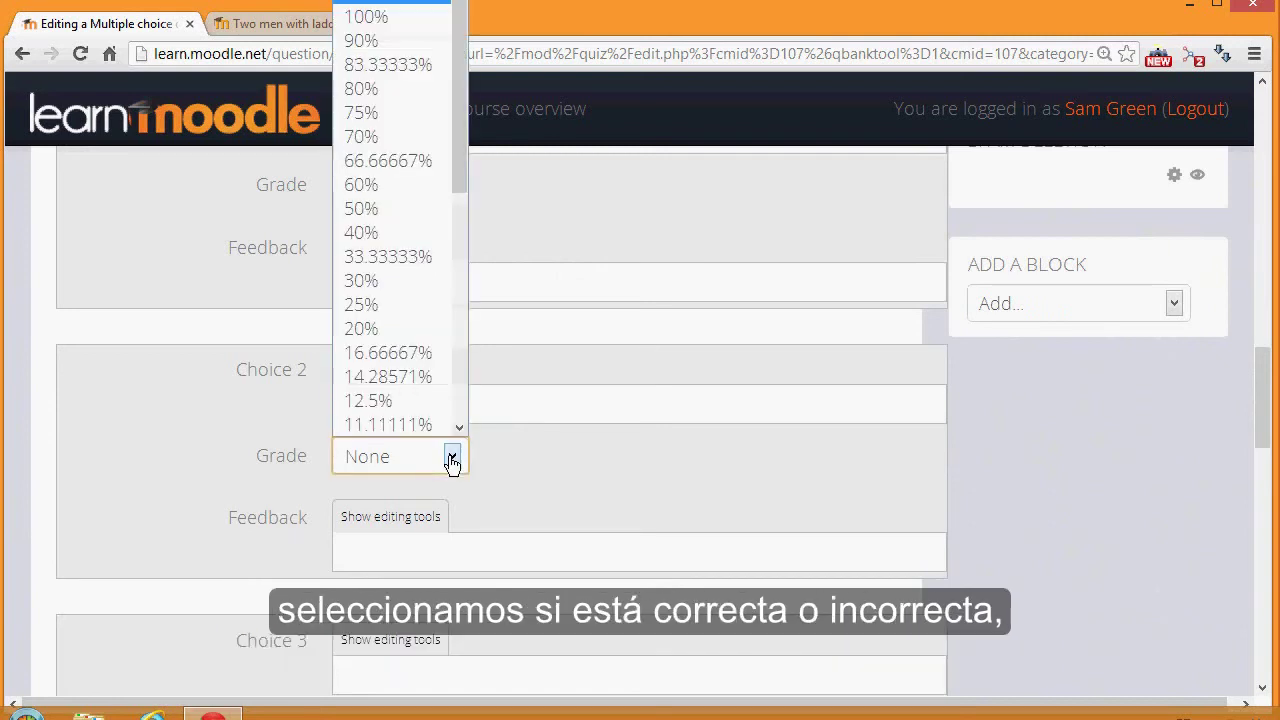
left_click(418, 30)
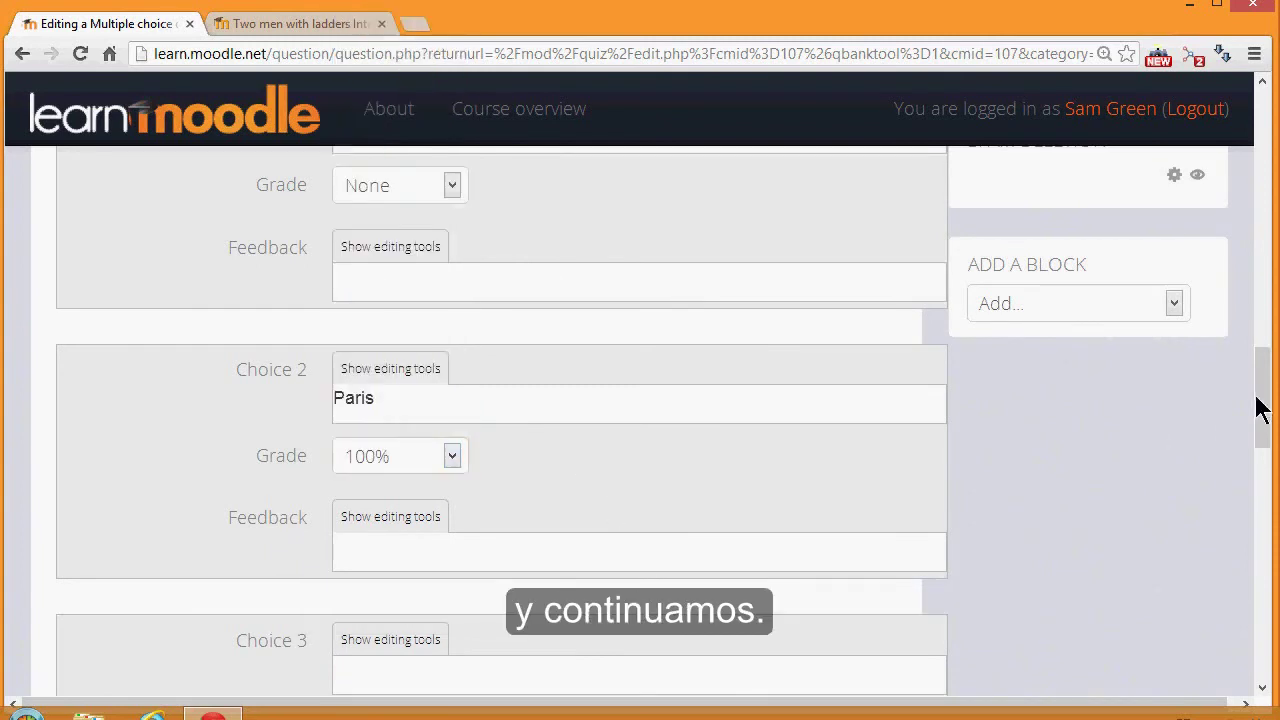
Enter "Rome" as Choice 3 of the question
left_click_drag(1268, 405, 1268, 457)
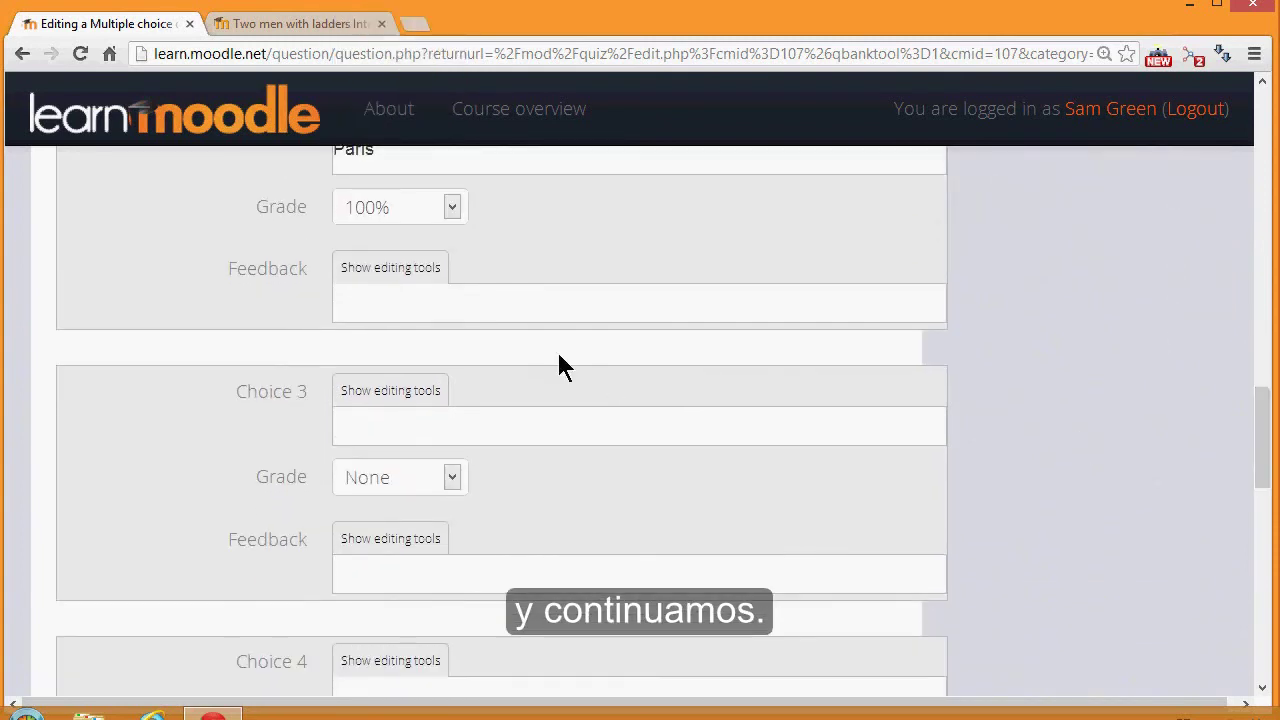
left_click(448, 423)
type("Rome")
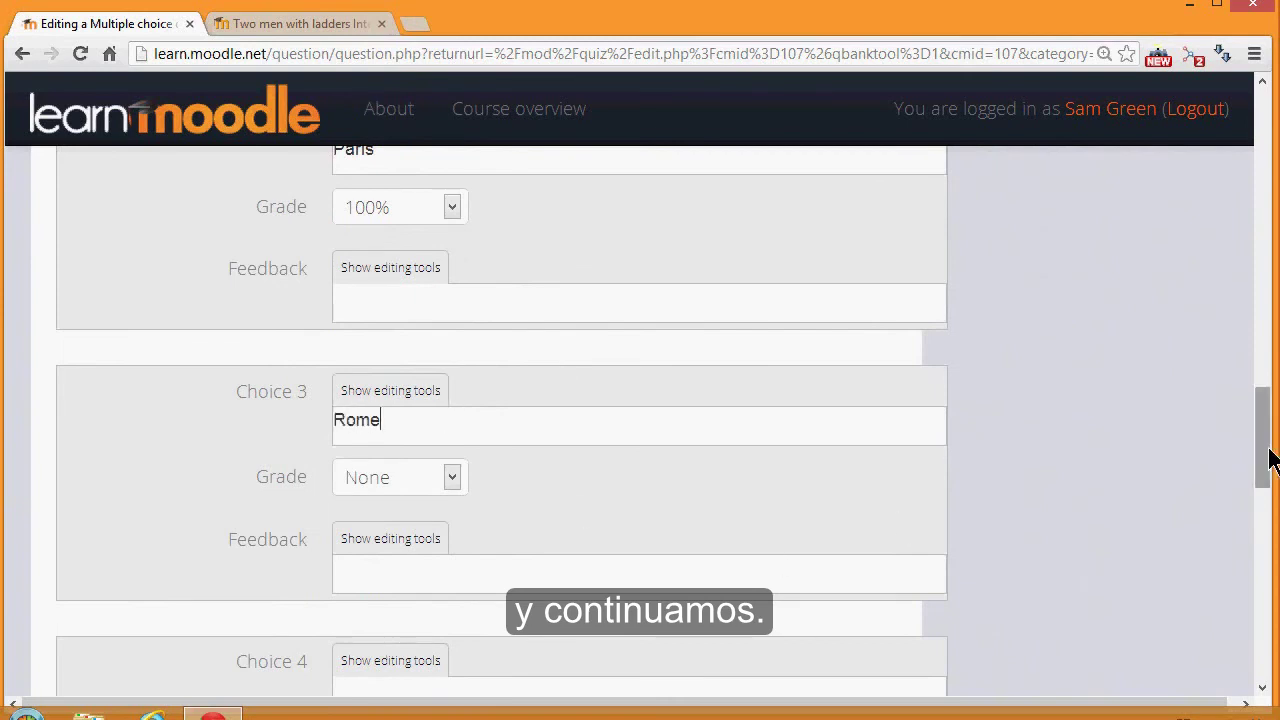
Save the Capital question and add it from the question bank to page 1 of the Orientation Quiz
left_click_drag(1268, 458, 1260, 615)
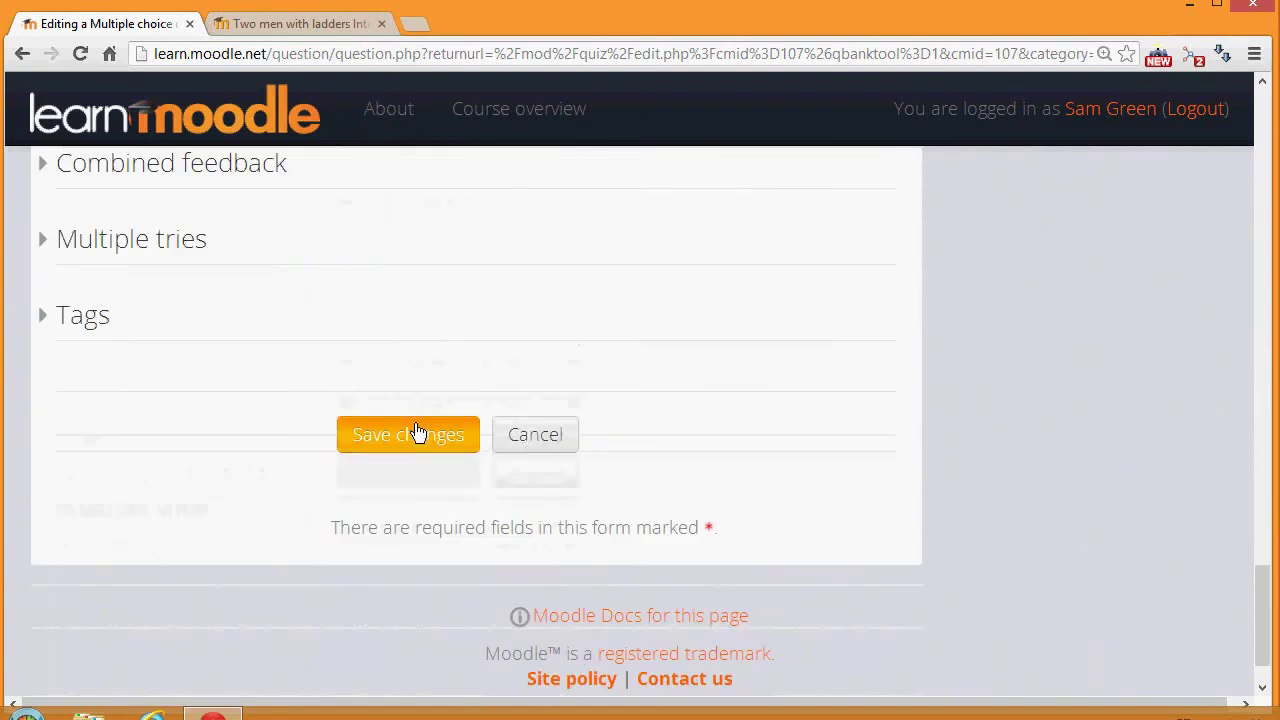
left_click(418, 432)
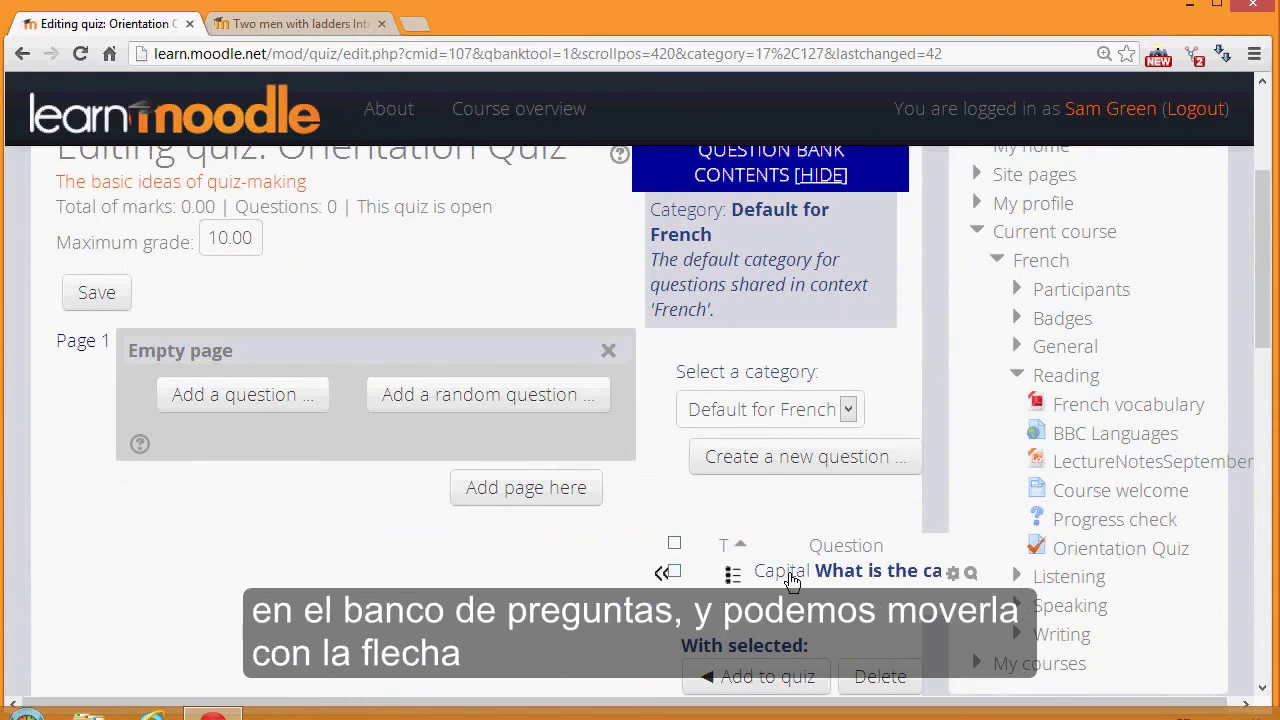
left_click(661, 578)
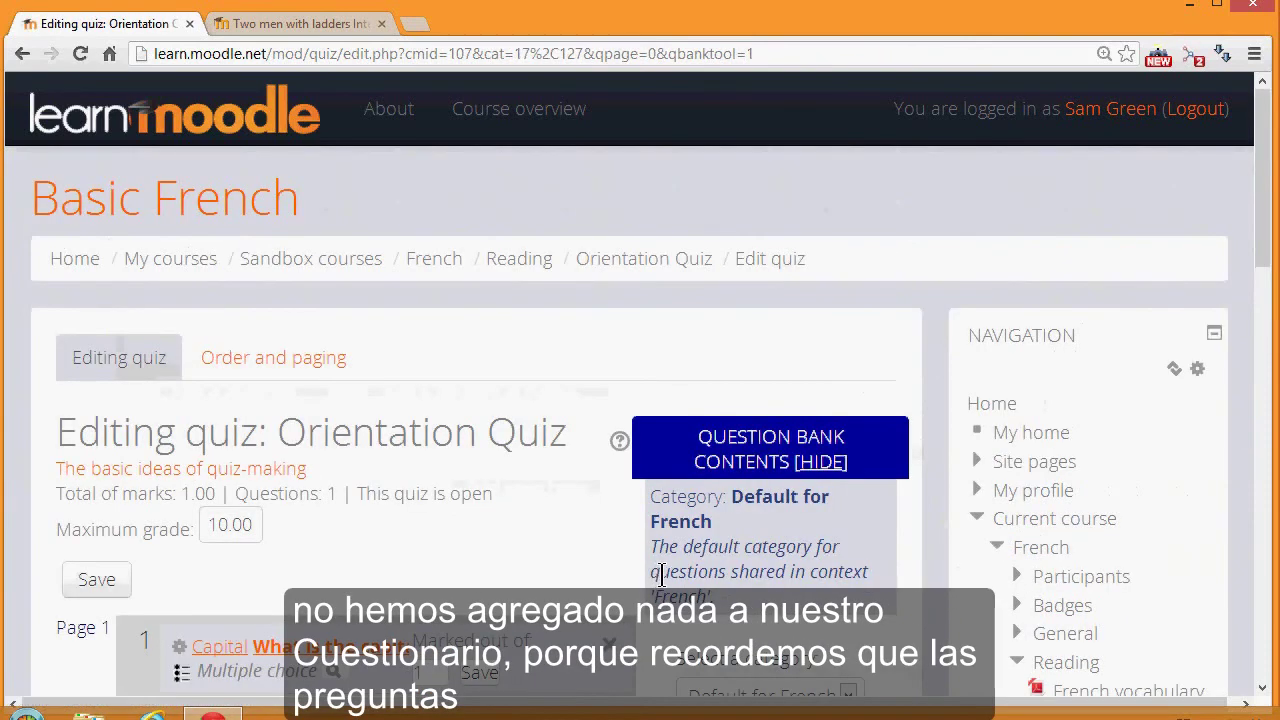
Preview the Capital question from the quiz page, look over its answer choices and close the preview
left_click_drag(1268, 229, 1266, 257)
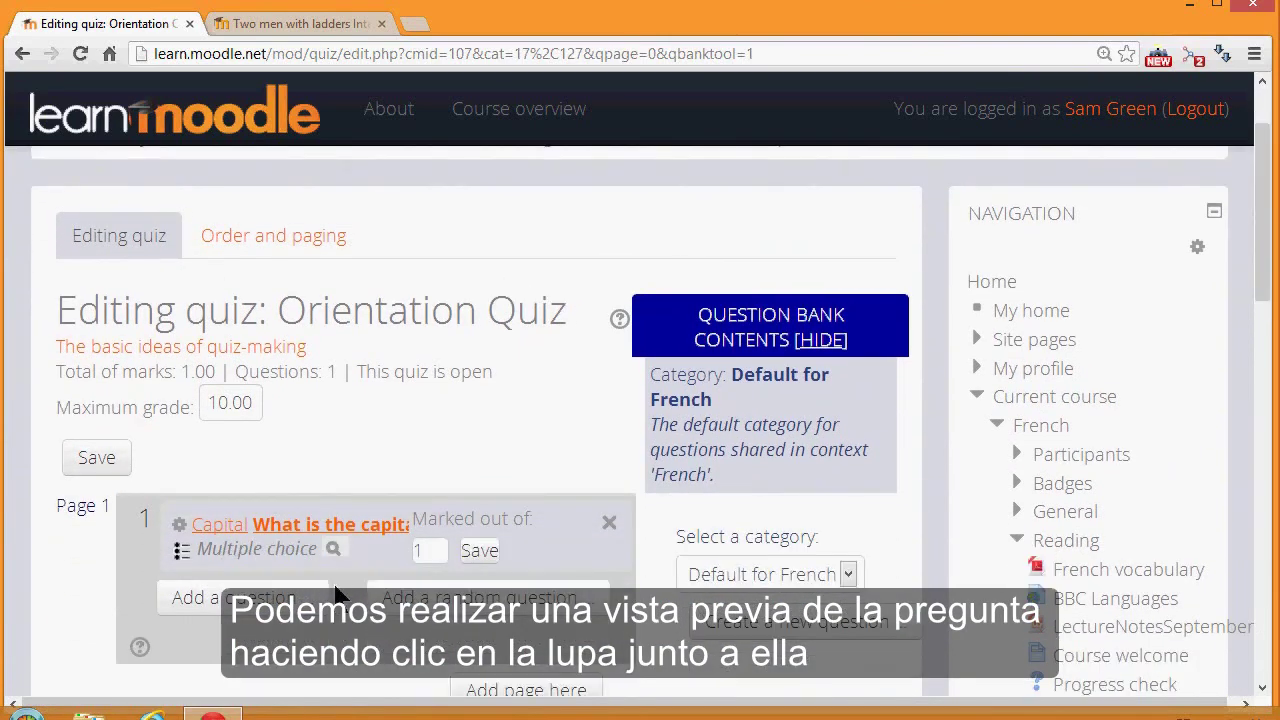
left_click(333, 549)
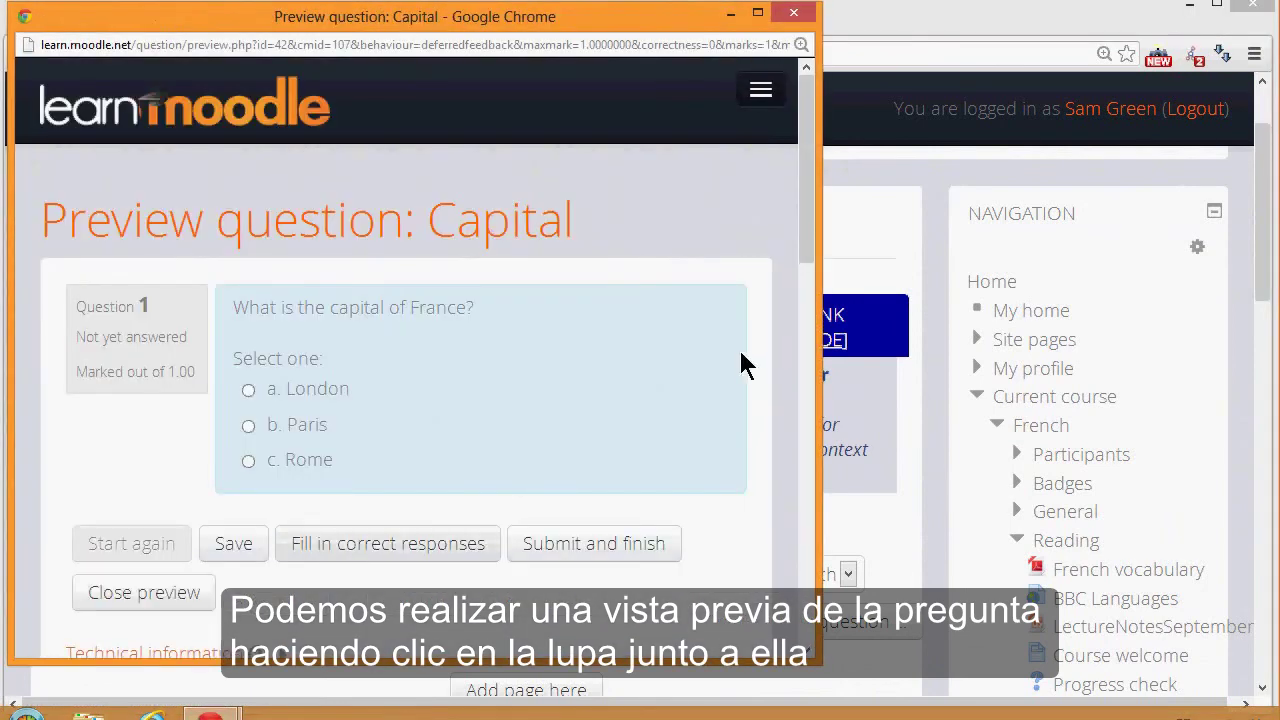
left_click_drag(809, 236, 810, 245)
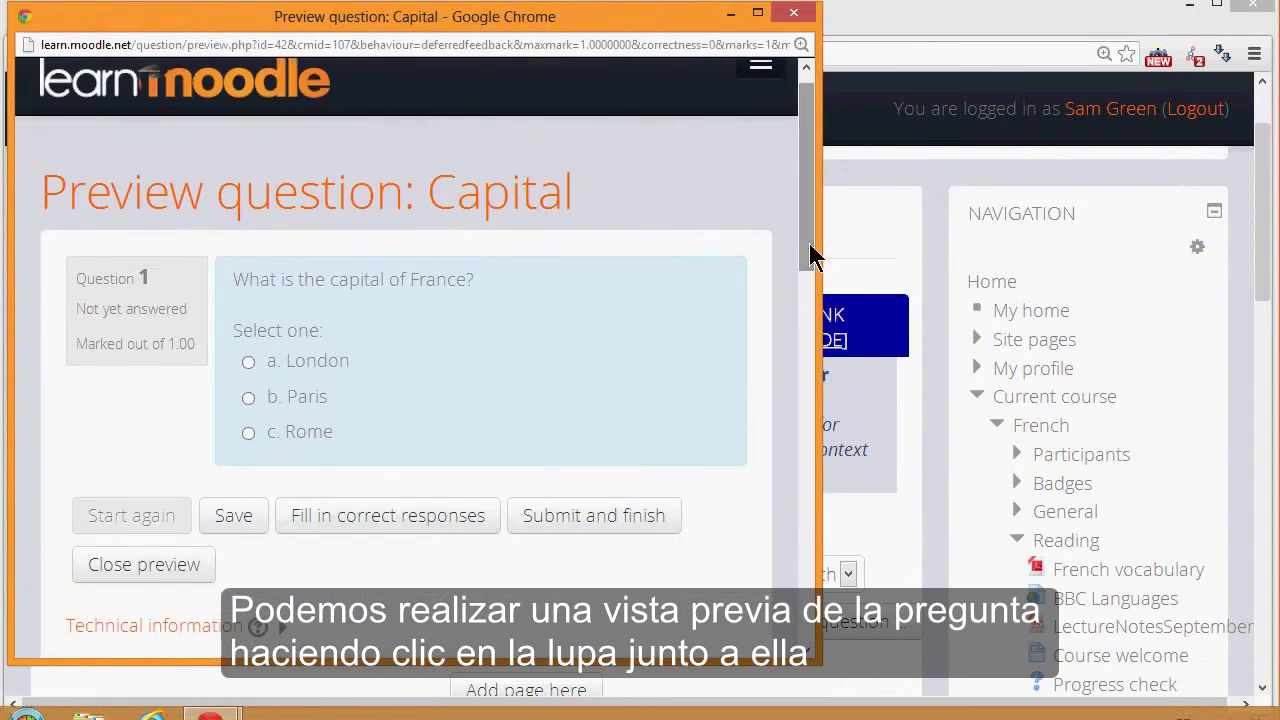
left_click(797, 13)
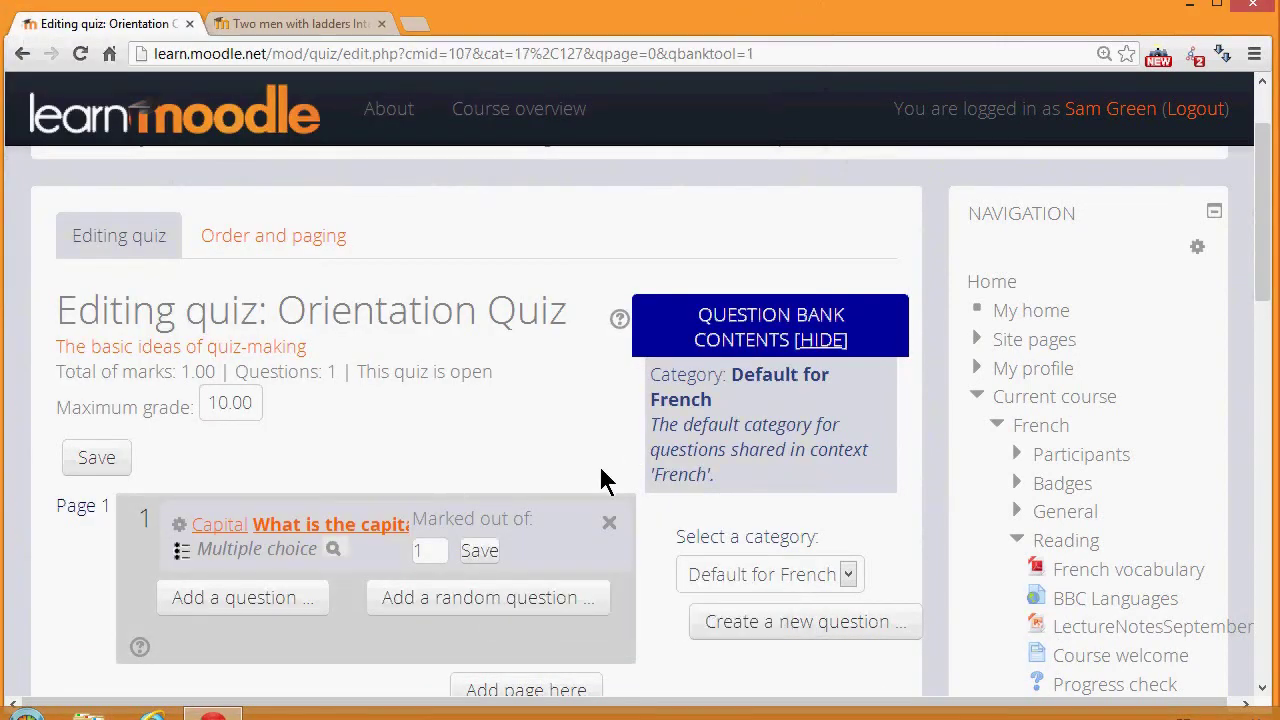
Start creating another new question in the Default for French category
left_click(732, 628)
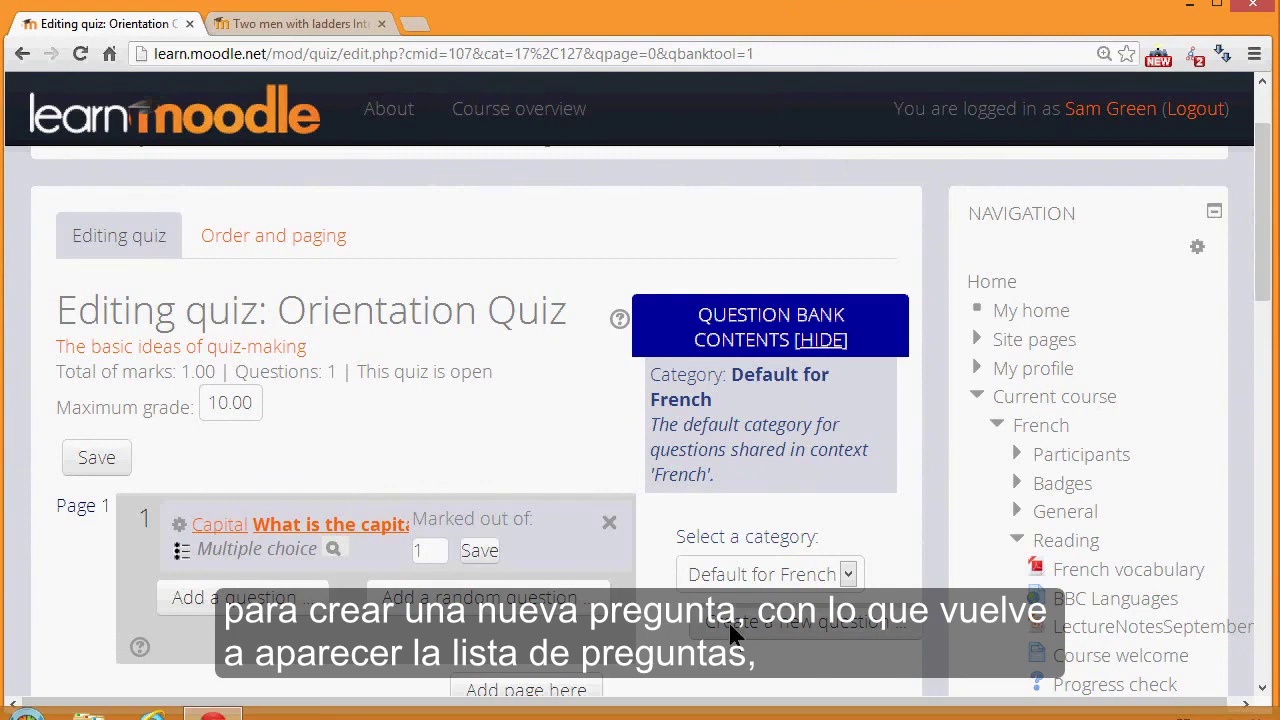